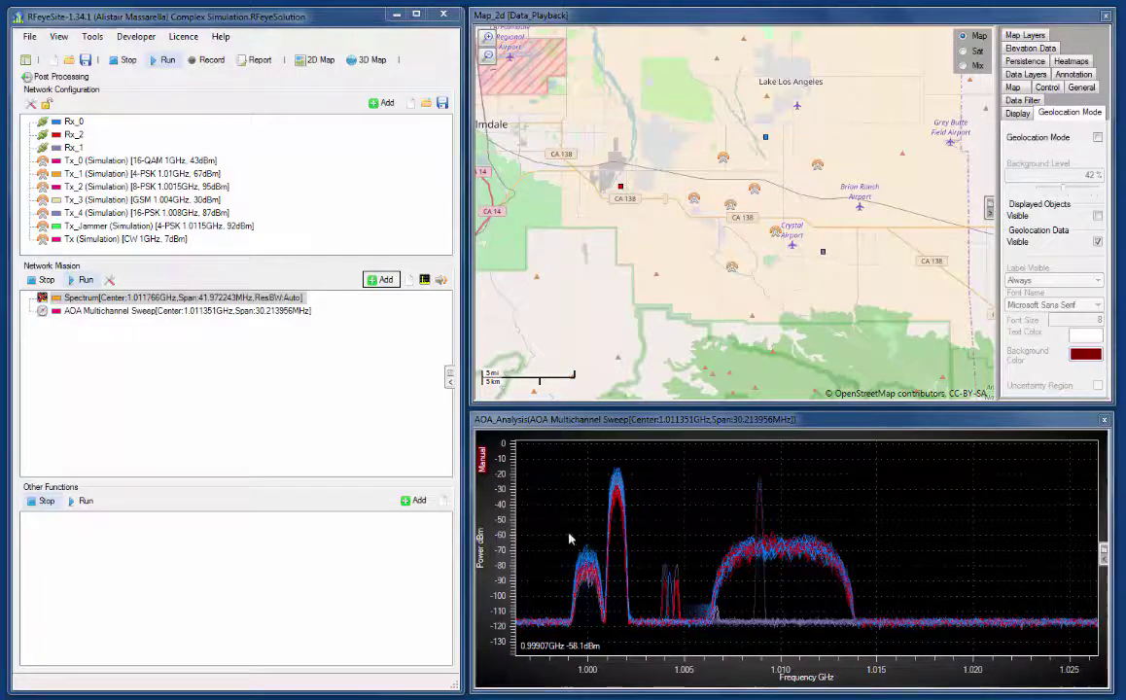
- Add an AOA processor over the signal near 1.000 GHz, centered at 999.893309 MHz with a 1.95657 MHz span
{"action": "left_click_drag", "start_coordinate": [570, 534], "coordinate": [605, 557]}
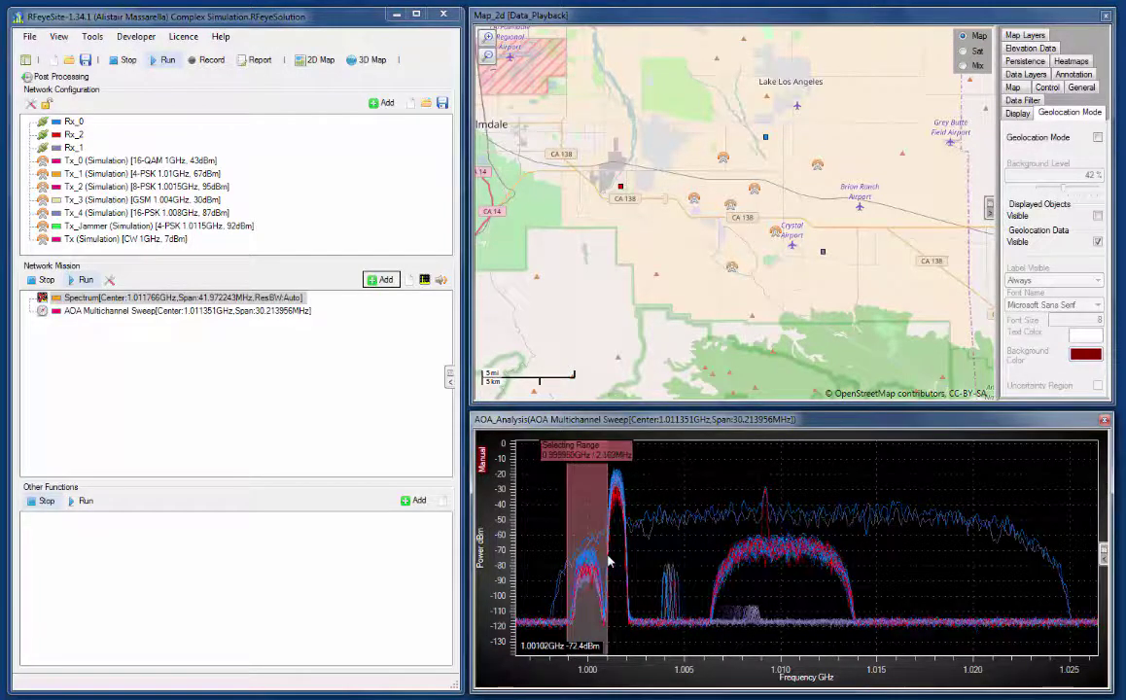
{"action": "right_click", "coordinate": [606, 558]}
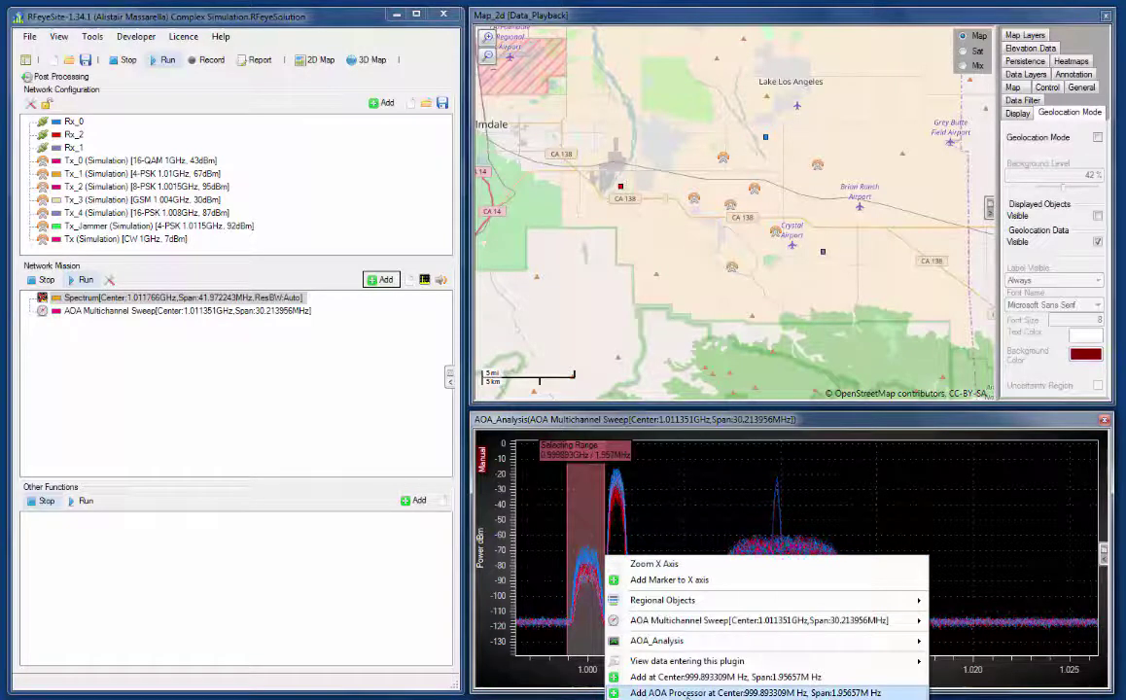
{"action": "left_click", "coordinate": [692, 693]}
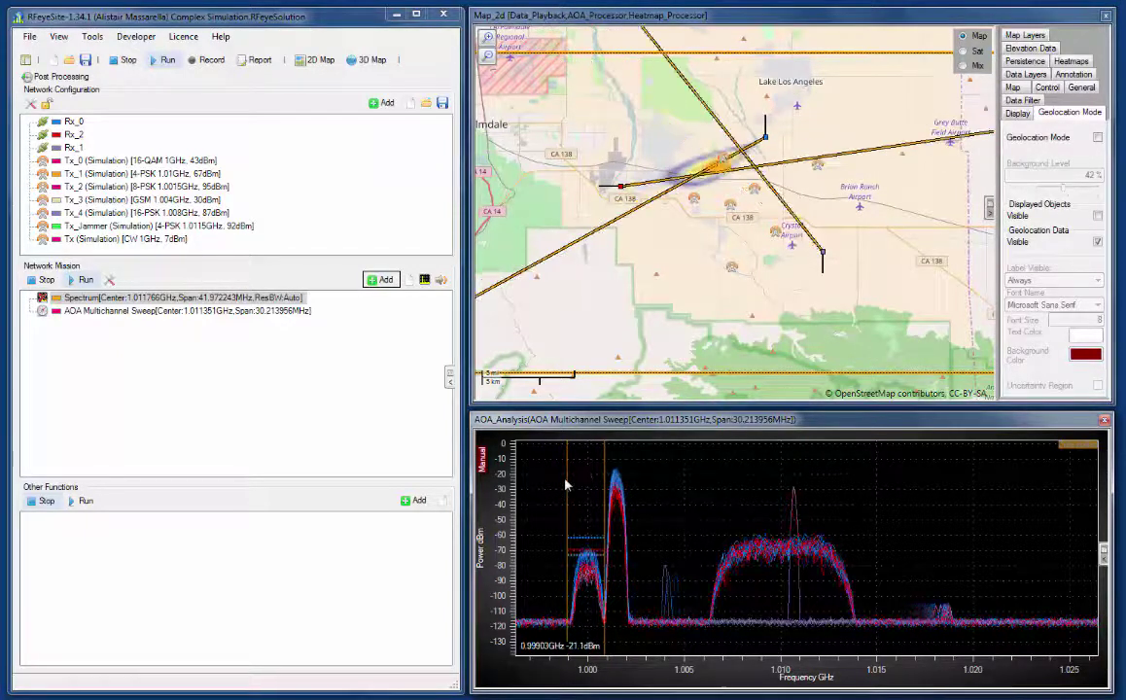
- Configure that AOA processor with squelch above -54 dBm, a -114 to -80 dBm power window, a 20% quality threshold and a 0.89 weighted mean EMA coefficient
{"action": "left_click", "coordinate": [105, 316]}
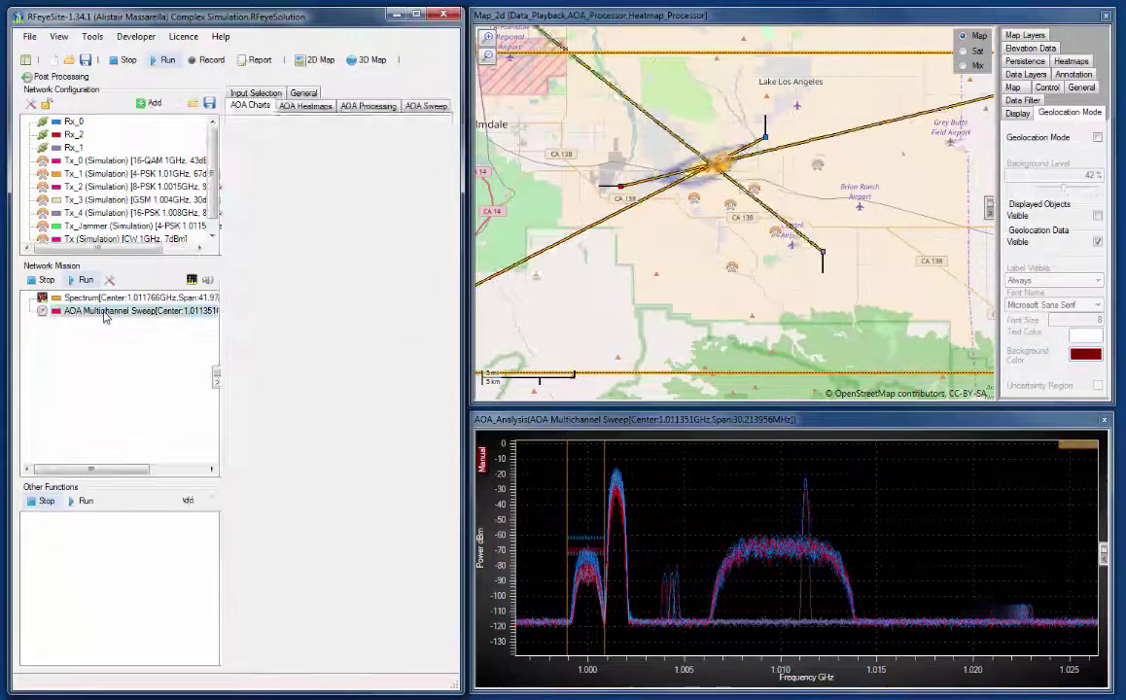
{"action": "left_click", "coordinate": [357, 107]}
{"action": "left_click", "coordinate": [276, 227]}
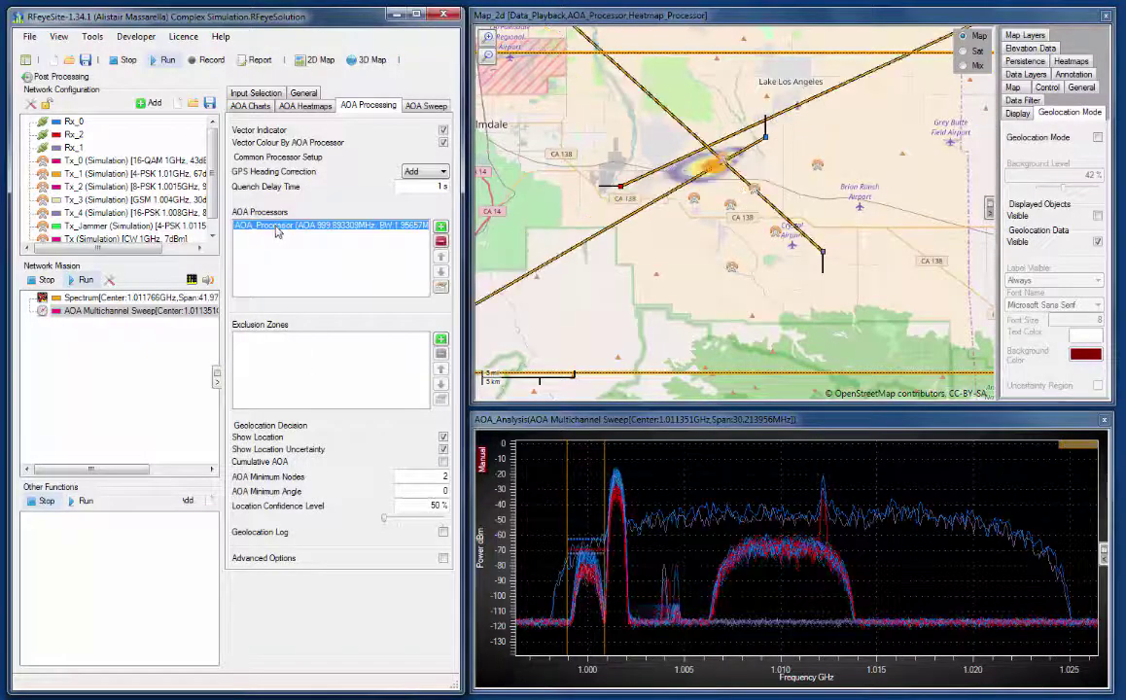
{"action": "left_click", "coordinate": [443, 287]}
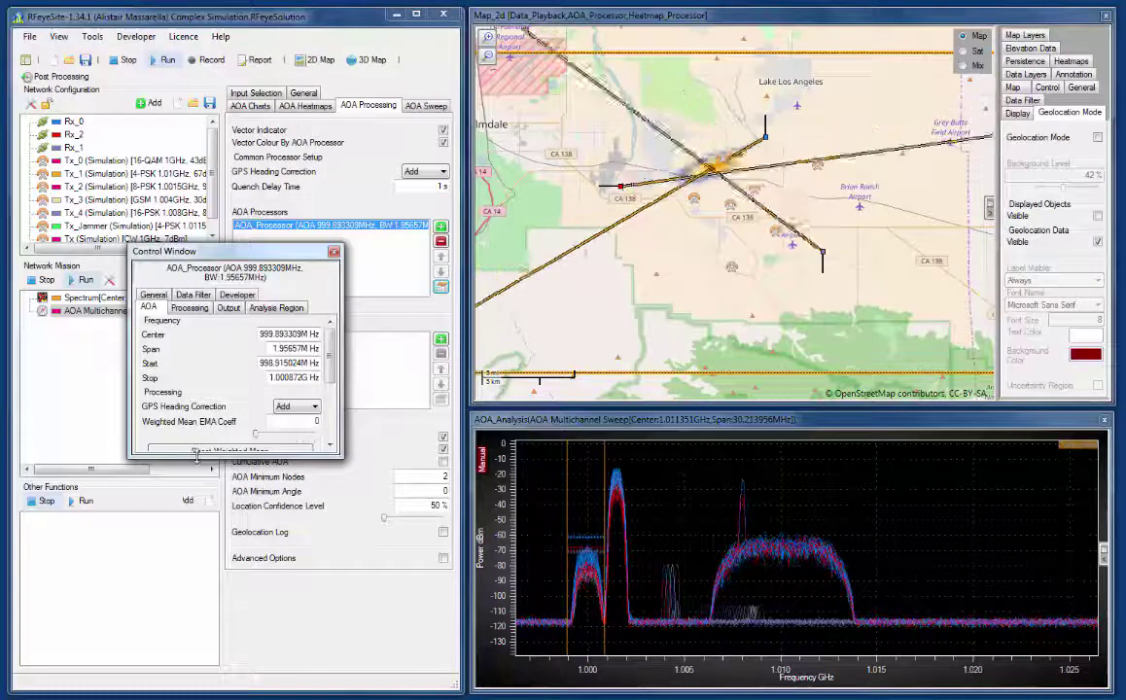
{"action": "left_click_drag", "start_coordinate": [197, 457], "coordinate": [159, 688]}
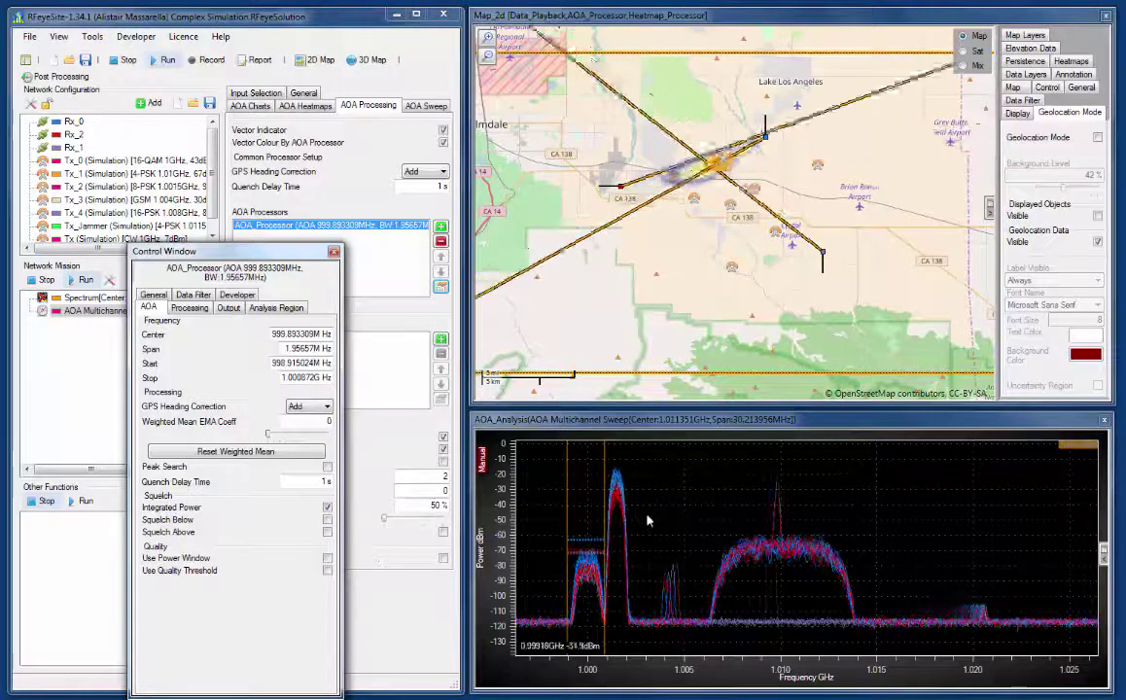
{"action": "left_click", "coordinate": [327, 533]}
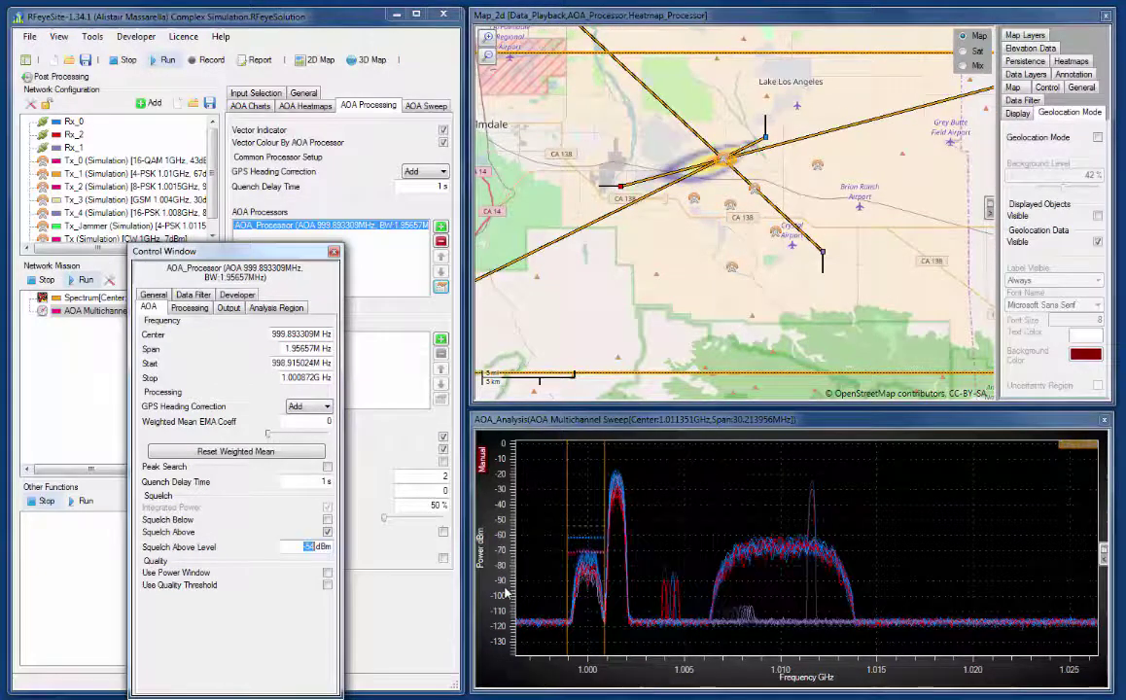
{"action": "left_click", "coordinate": [328, 573]}
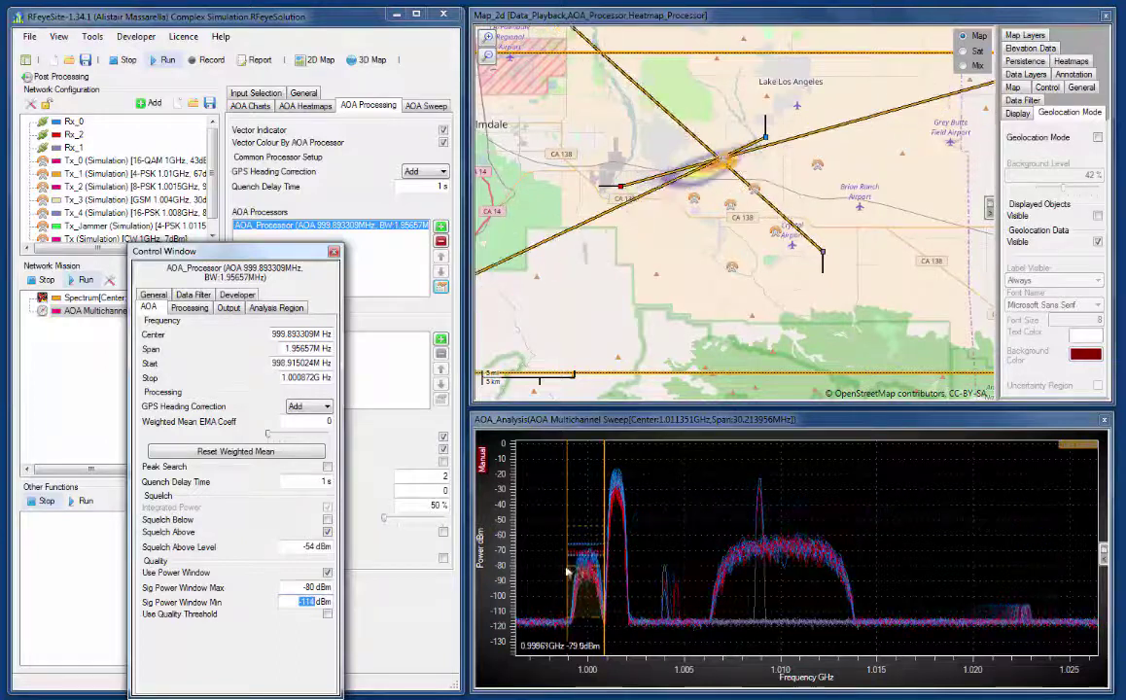
{"action": "left_click", "coordinate": [327, 614]}
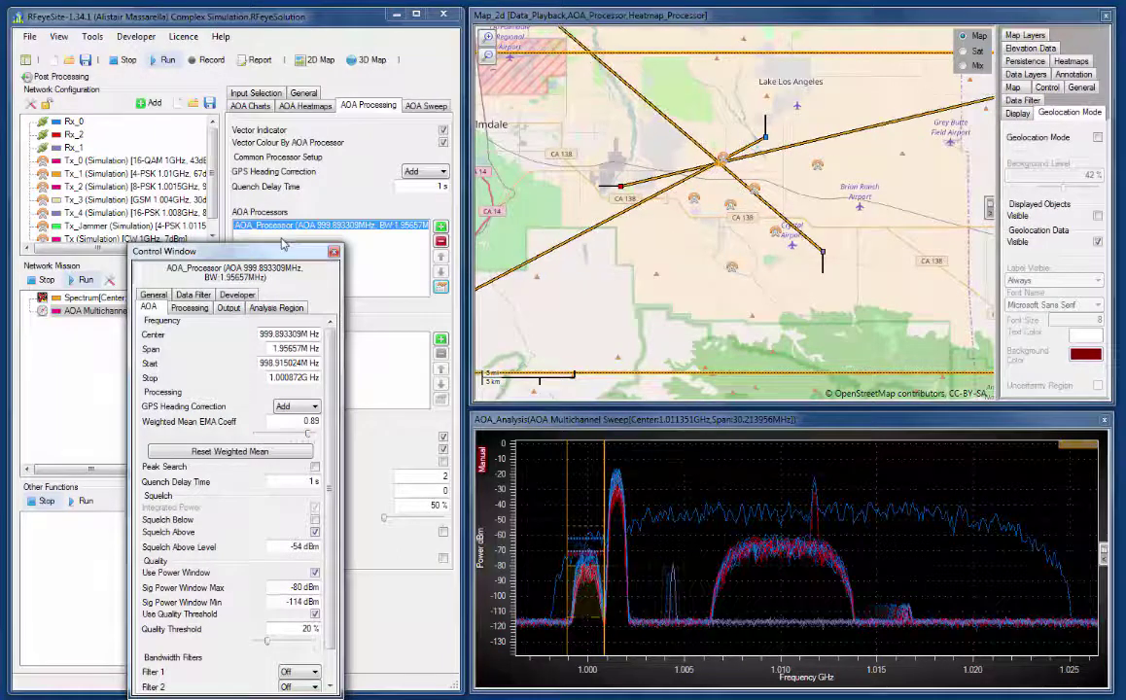
- Change the first AOA processor's data color to bright green and close its settings
{"action": "left_click", "coordinate": [152, 295]}
{"action": "left_click", "coordinate": [314, 415]}
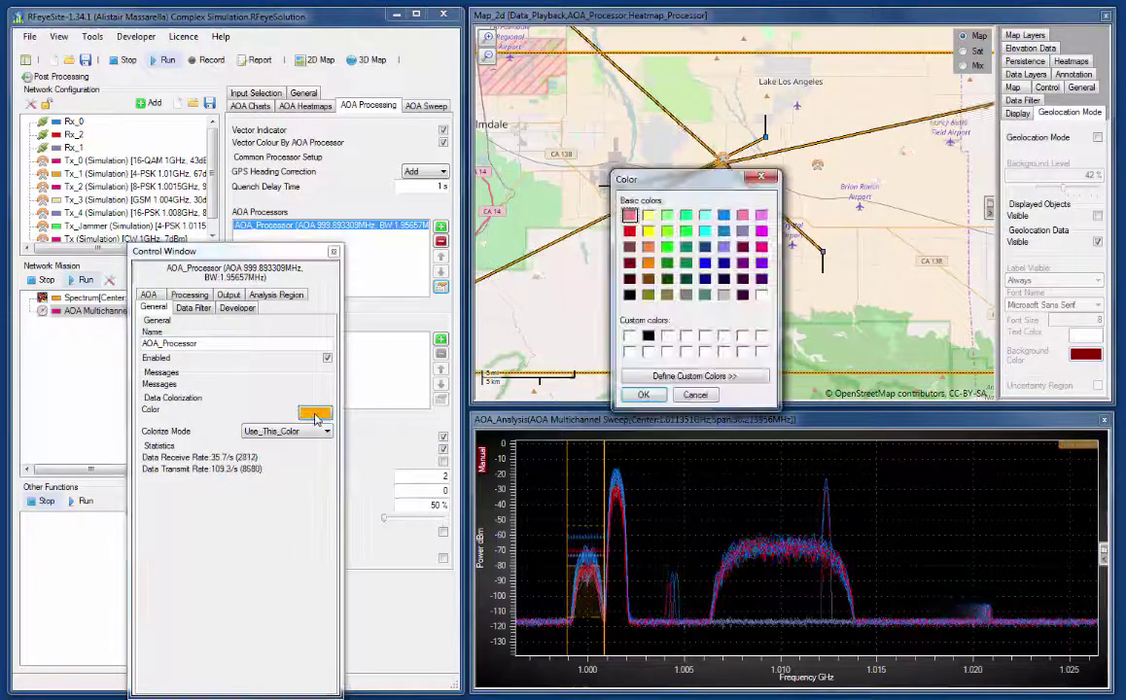
{"action": "left_click", "coordinate": [671, 248]}
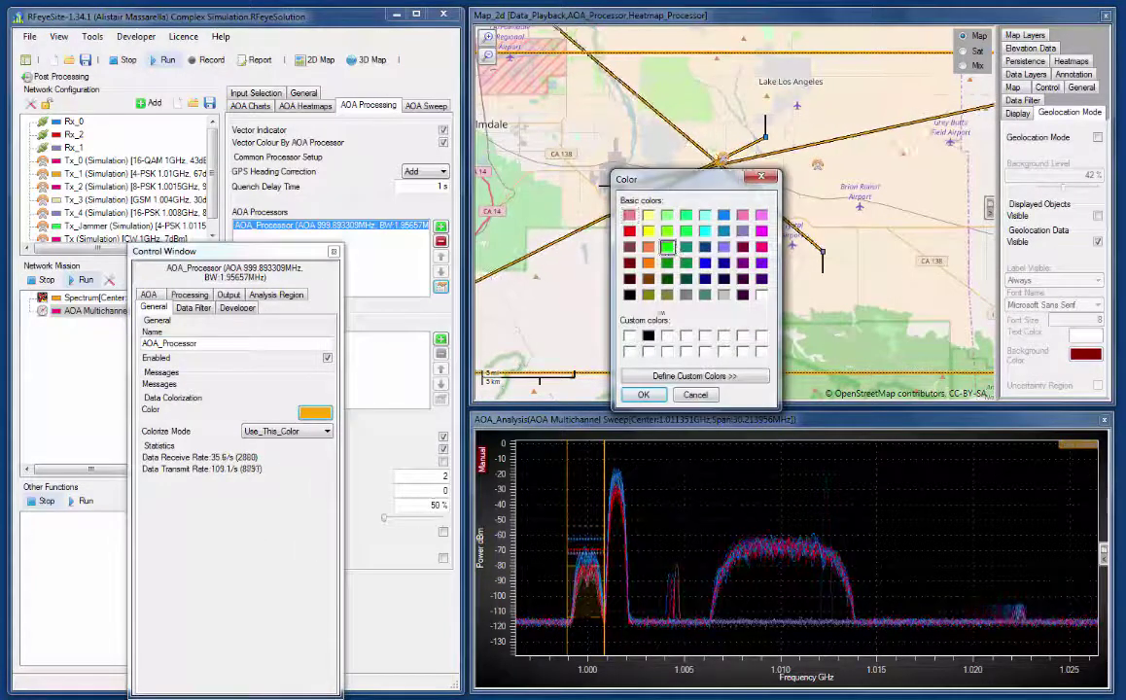
{"action": "left_click", "coordinate": [643, 394]}
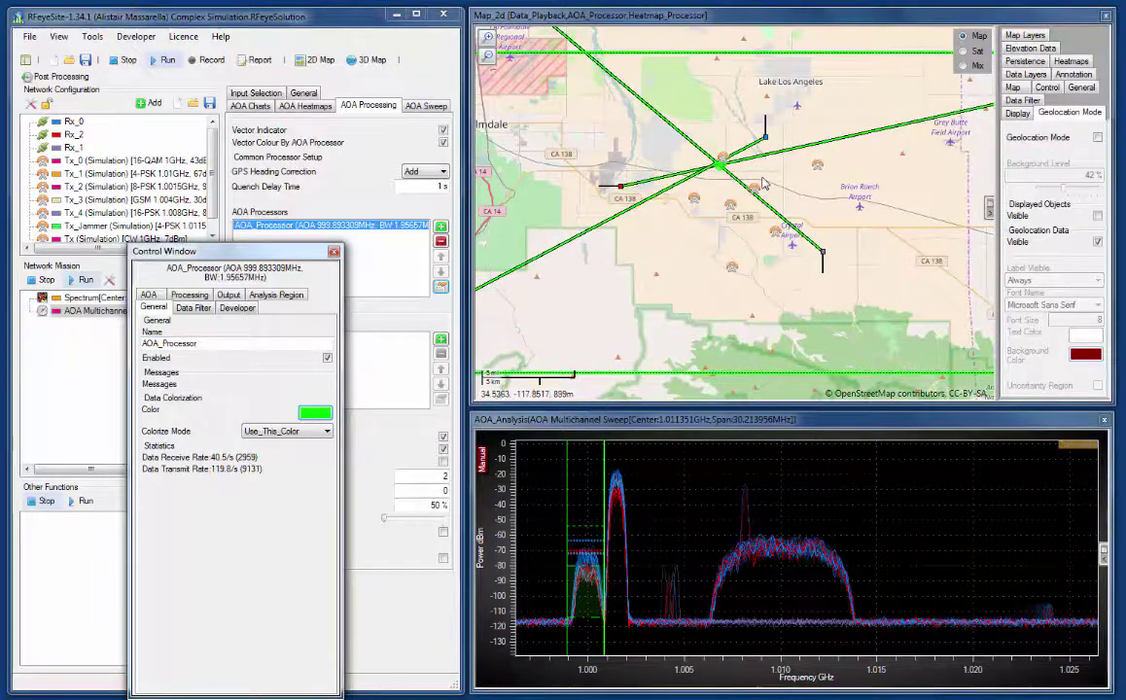
{"action": "left_click", "coordinate": [334, 253]}
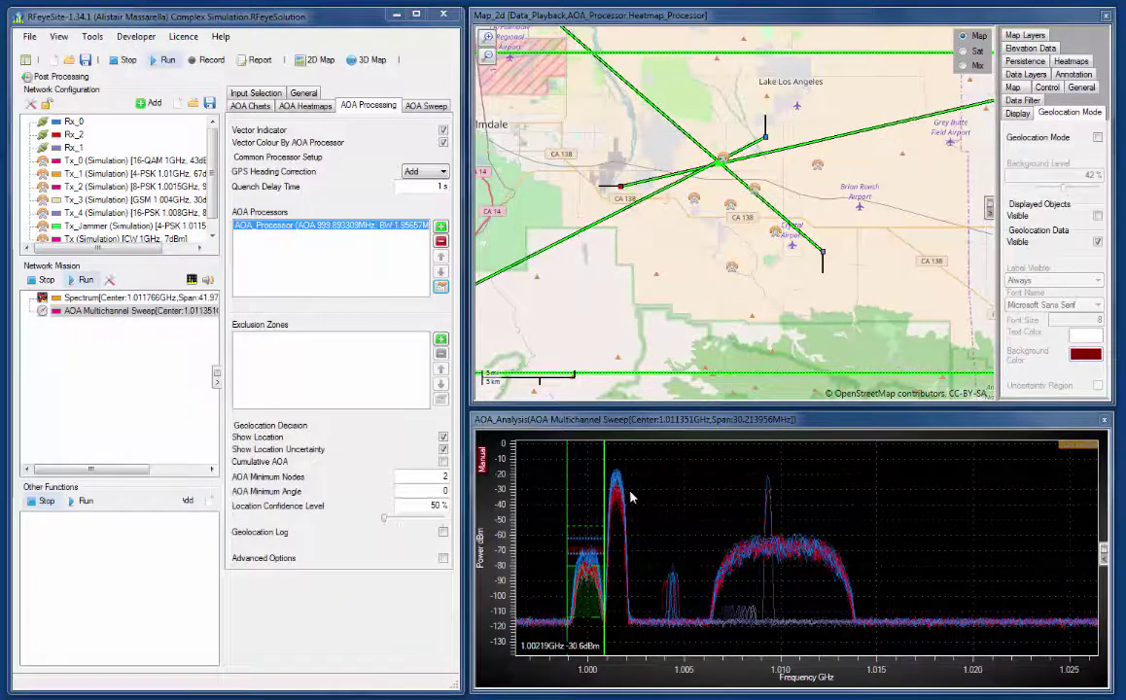
- Add a second AOA processor centered at 1.001605 GHz with a 1.166417 MHz span and set its data color to orange
{"action": "left_click_drag", "start_coordinate": [630, 498], "coordinate": [610, 506]}
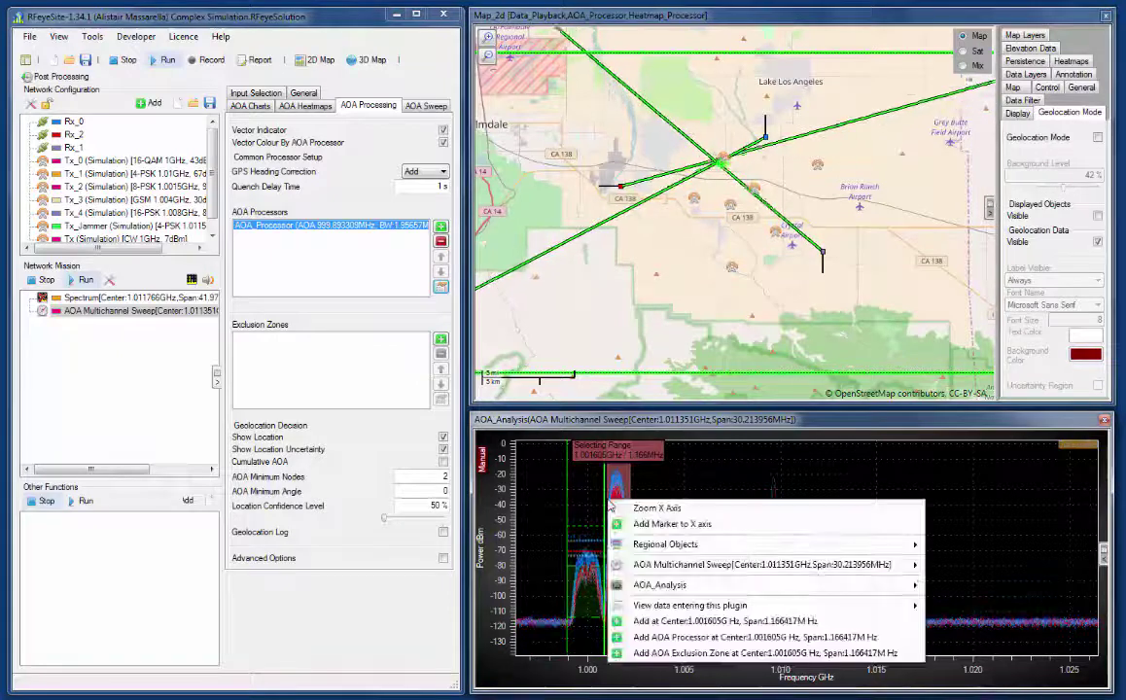
{"action": "left_click", "coordinate": [651, 639]}
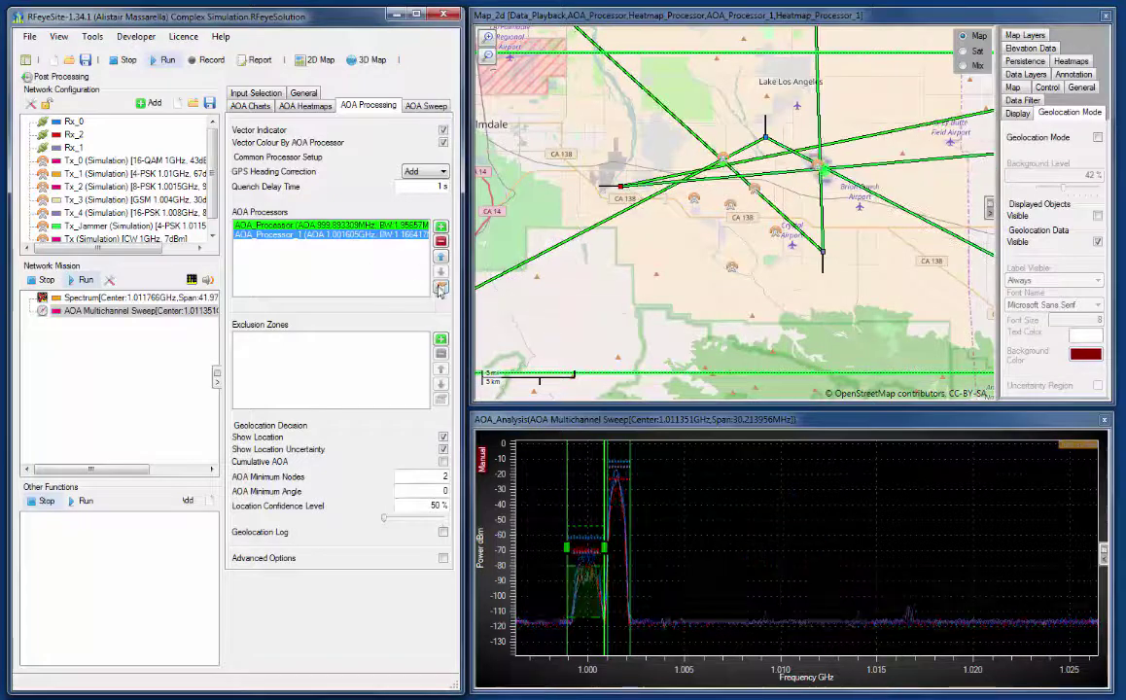
{"action": "left_click", "coordinate": [441, 287]}
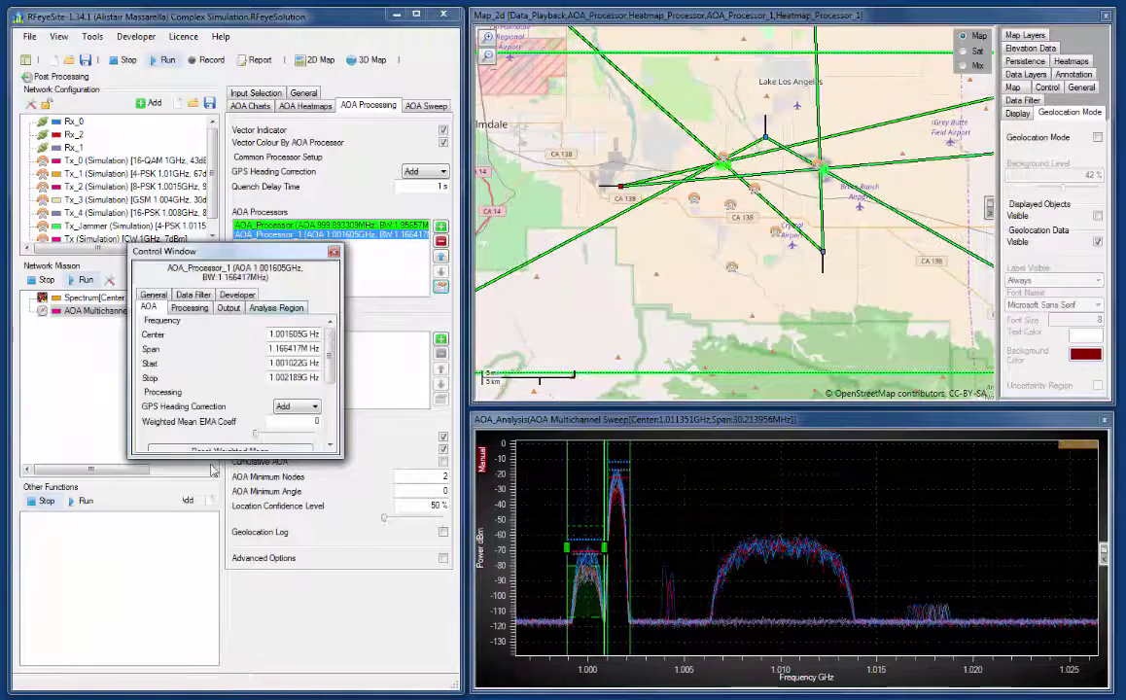
{"action": "left_click_drag", "start_coordinate": [210, 457], "coordinate": [210, 695]}
{"action": "left_click", "coordinate": [153, 294]}
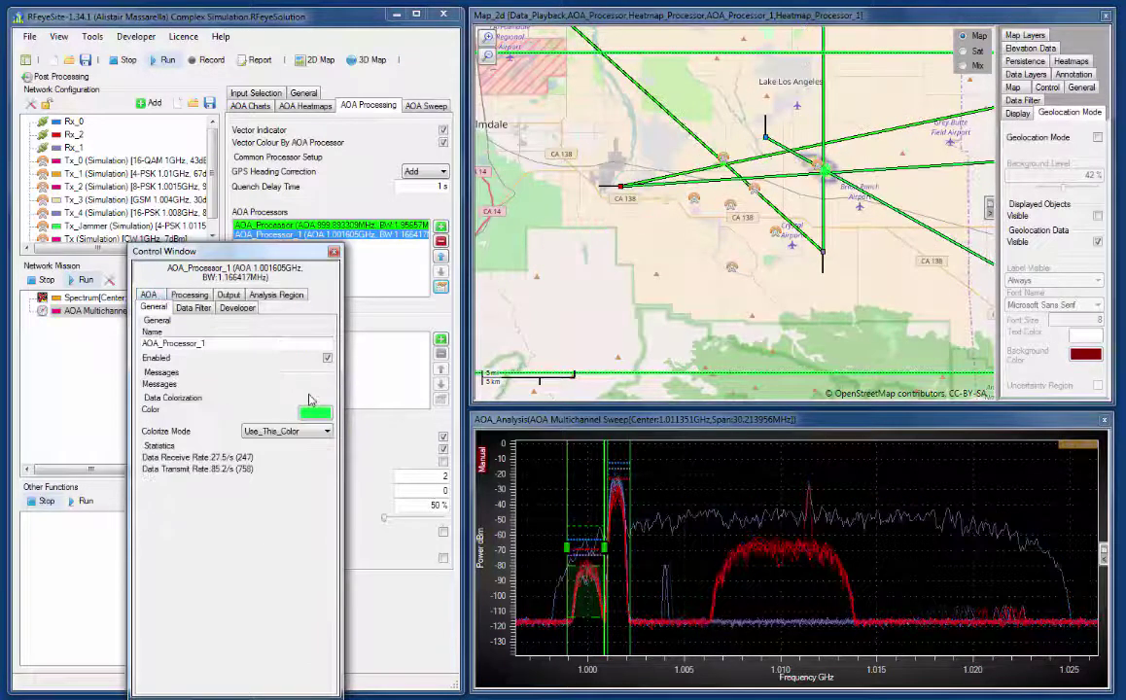
{"action": "left_click", "coordinate": [321, 416]}
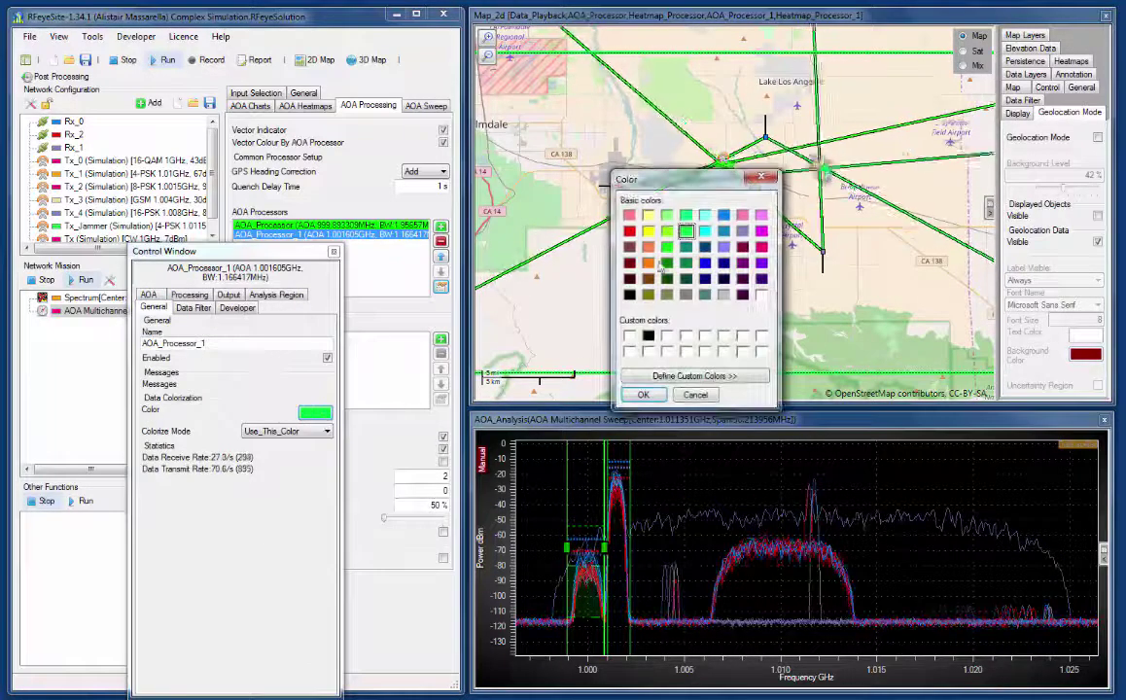
{"action": "left_click", "coordinate": [647, 264]}
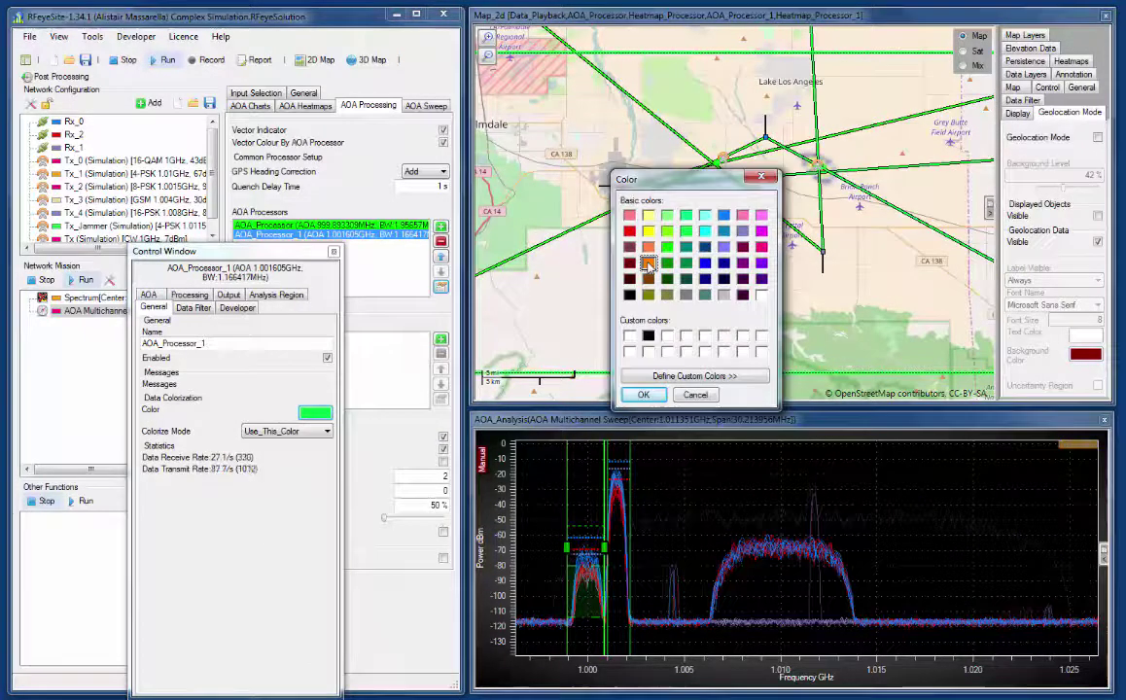
{"action": "left_click", "coordinate": [634, 398]}
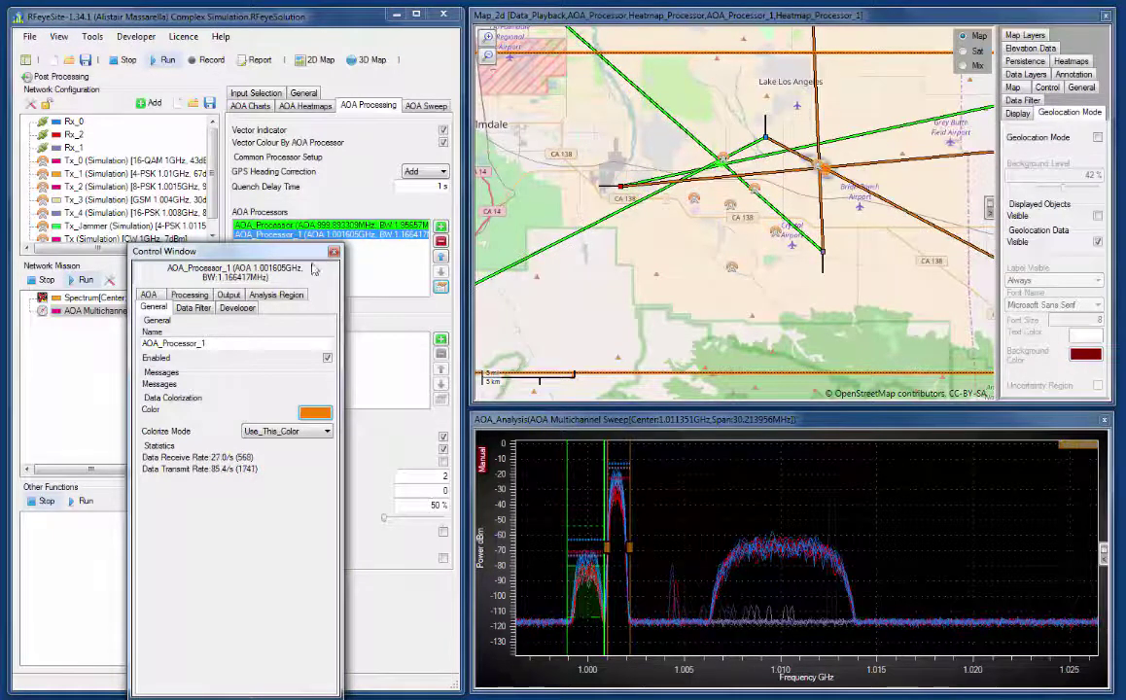
- Enable the second AOA processor's signal power window with a minimum of -113 dBm and a maximum of -33 dBm
{"action": "left_click", "coordinate": [190, 295]}
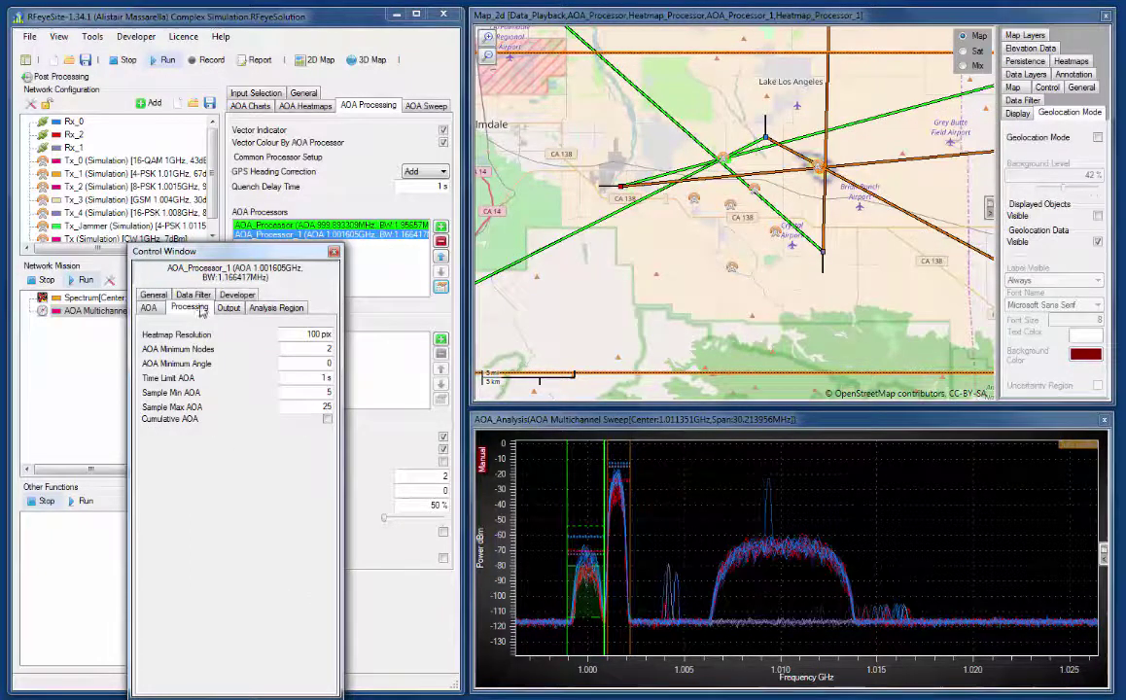
{"action": "left_click", "coordinate": [148, 308]}
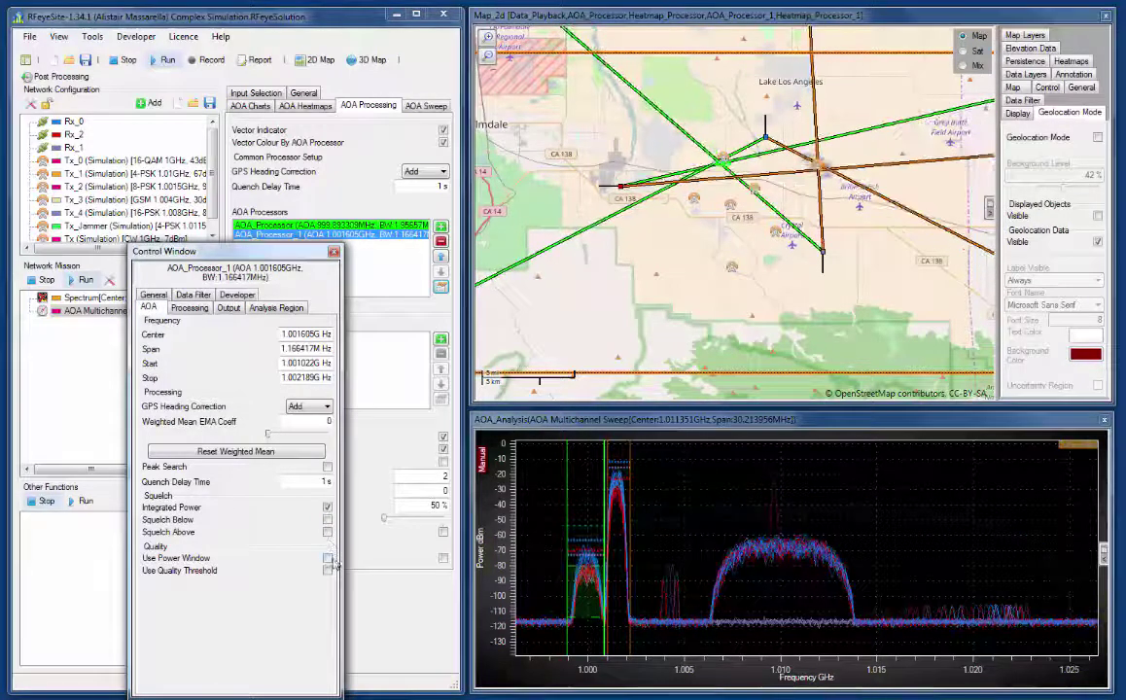
{"action": "left_click", "coordinate": [326, 558]}
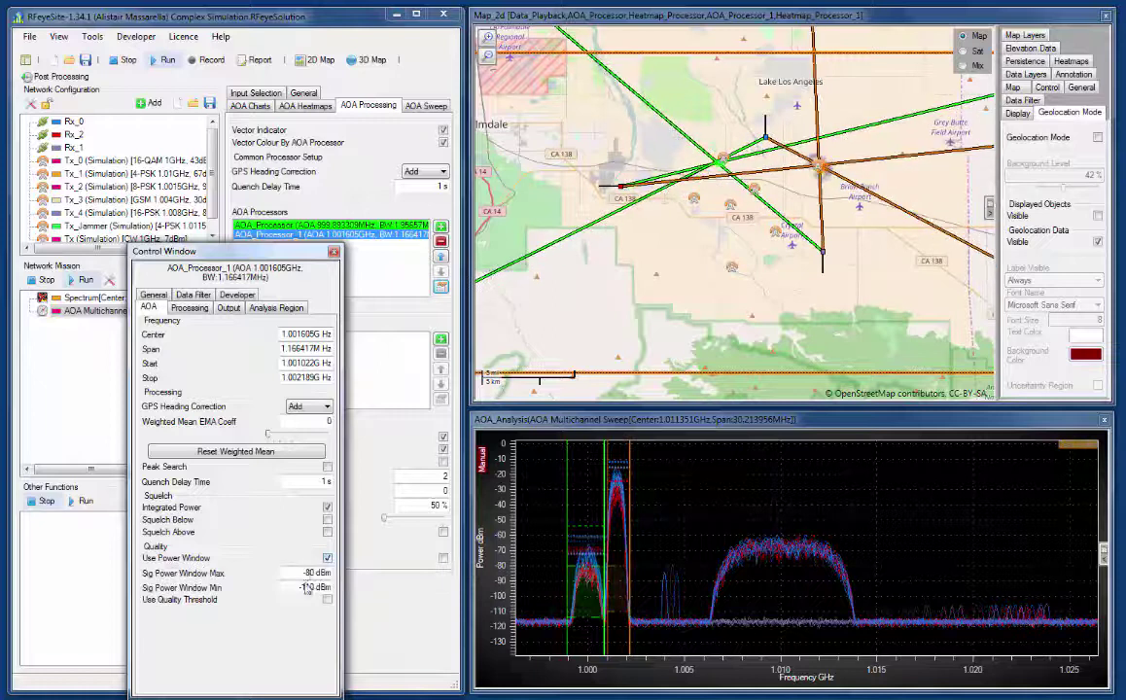
{"action": "double_click", "coordinate": [306, 588]}
{"action": "type", "text": "-113"}
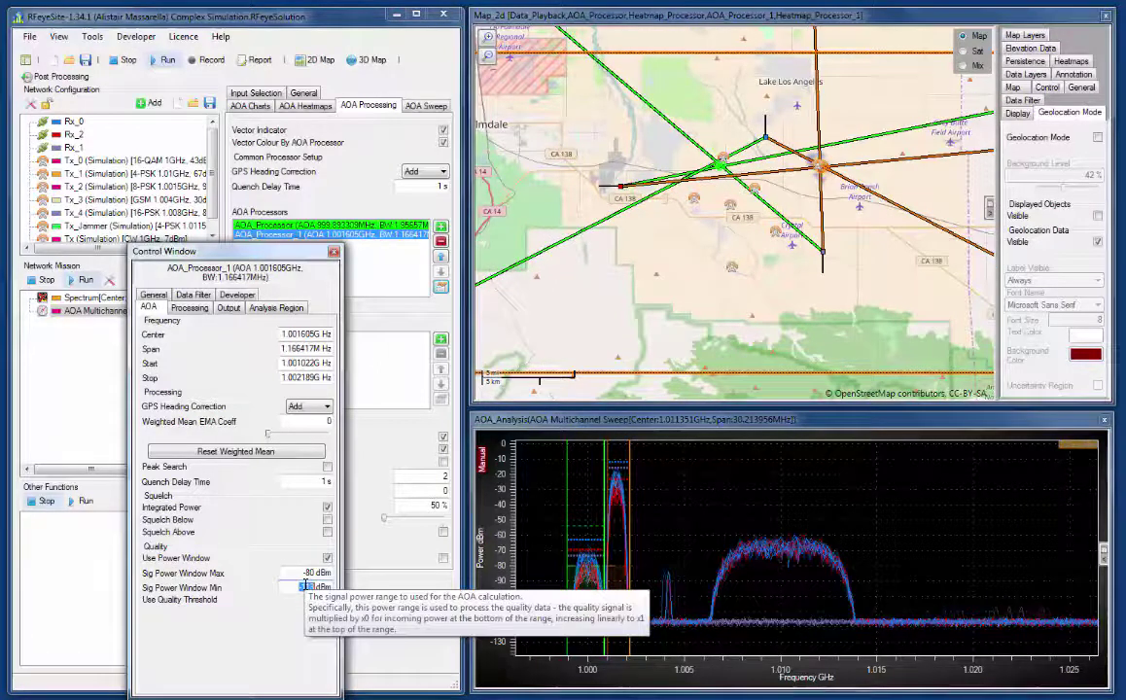
{"action": "double_click", "coordinate": [306, 573]}
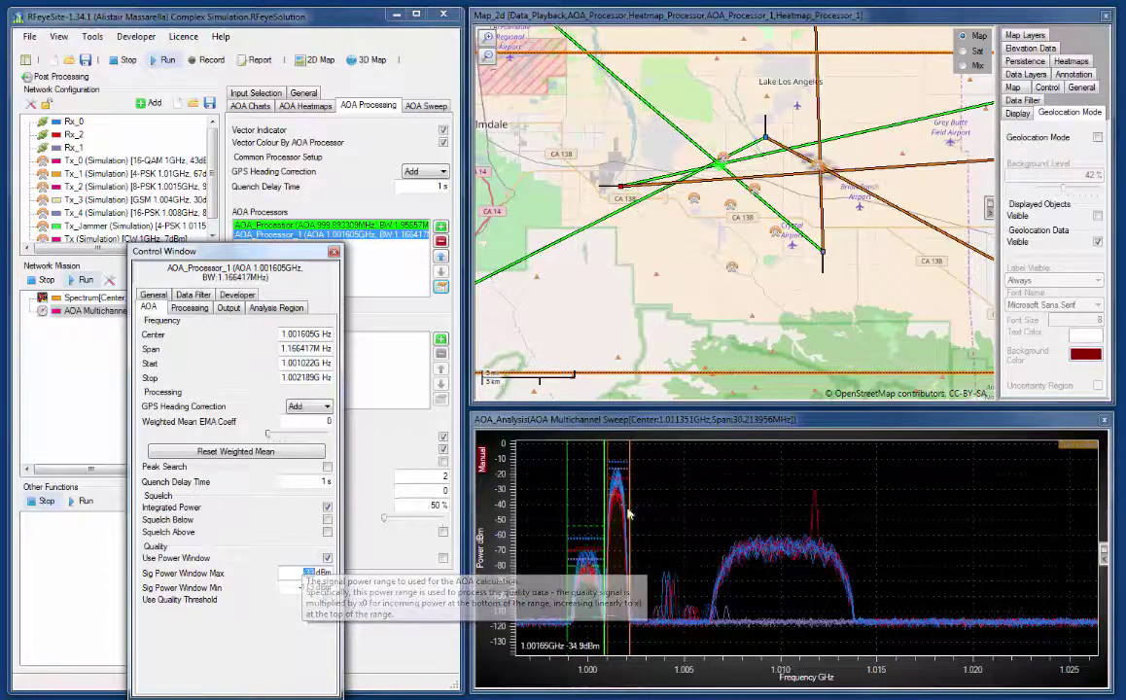
- Enable the second AOA processor's 20% quality threshold and set its weighted mean EMA coefficient to 0.83
{"action": "left_click", "coordinate": [326, 600]}
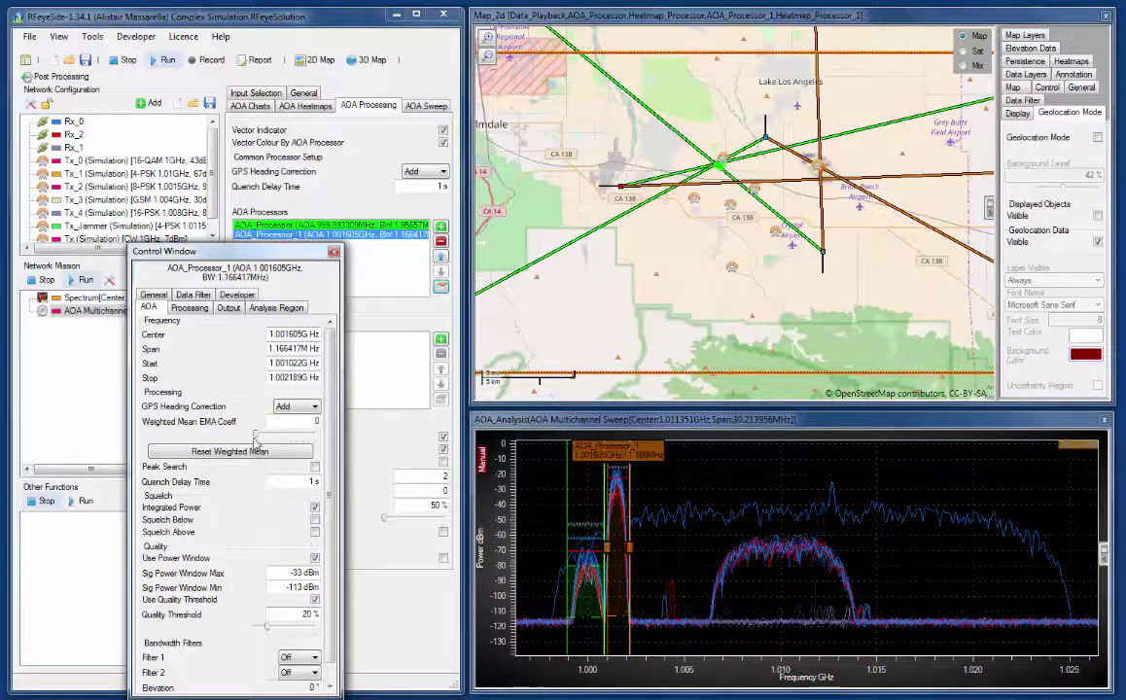
{"action": "left_click_drag", "start_coordinate": [258, 440], "coordinate": [305, 450]}
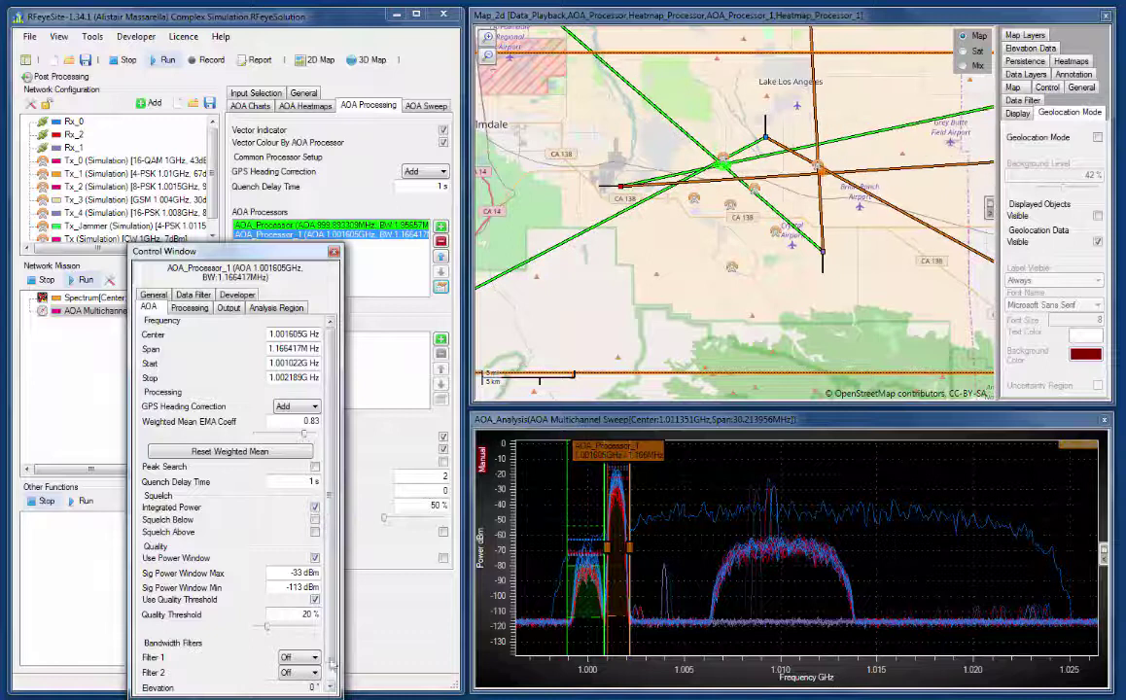
{"action": "left_click", "coordinate": [334, 251]}
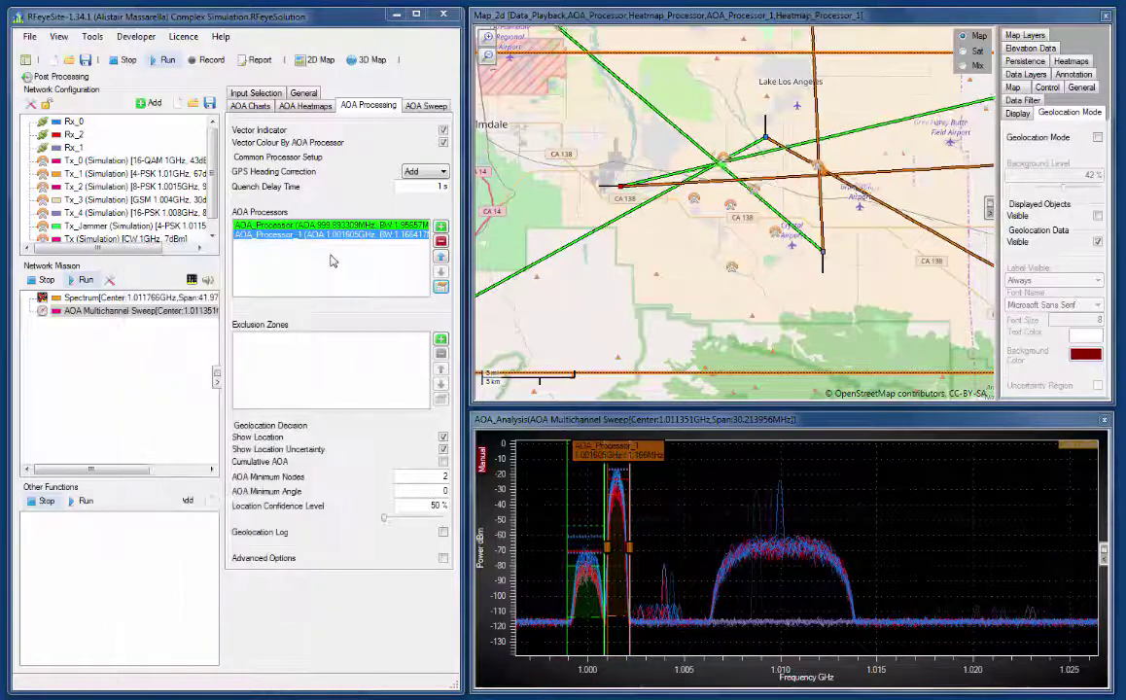
{"action": "left_click", "coordinate": [331, 261]}
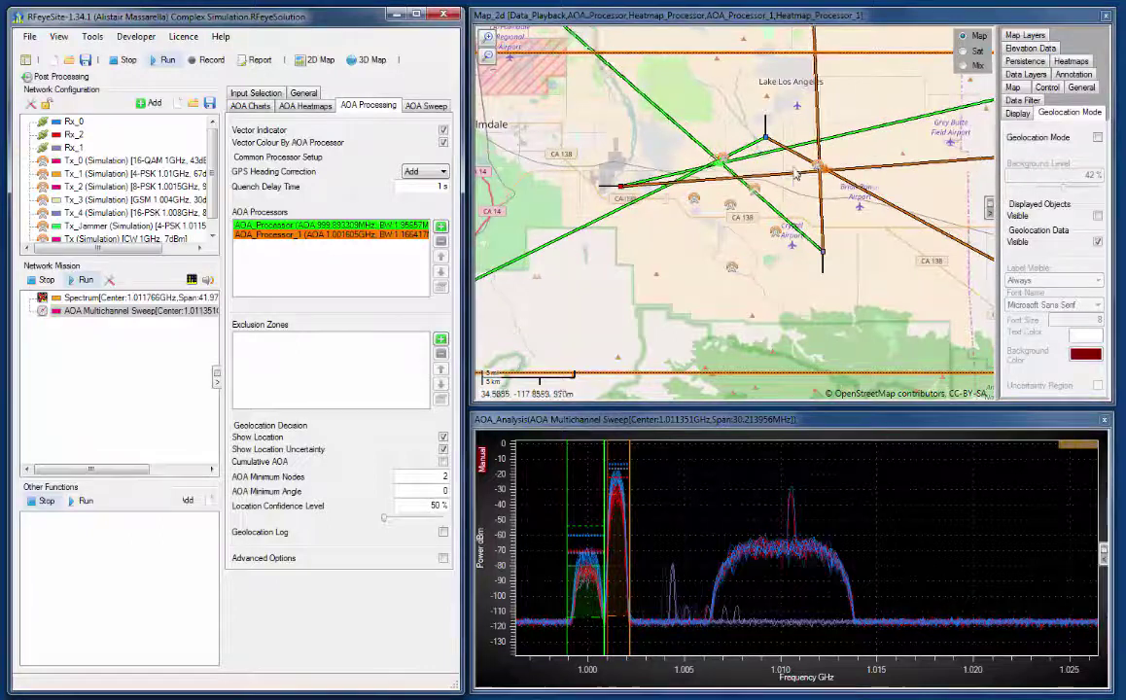
- Add a third AOA processor over the wide signal, centered at 1.010241 GHz with a 7.751027 MHz span
{"action": "left_click_drag", "start_coordinate": [710, 568], "coordinate": [858, 568]}
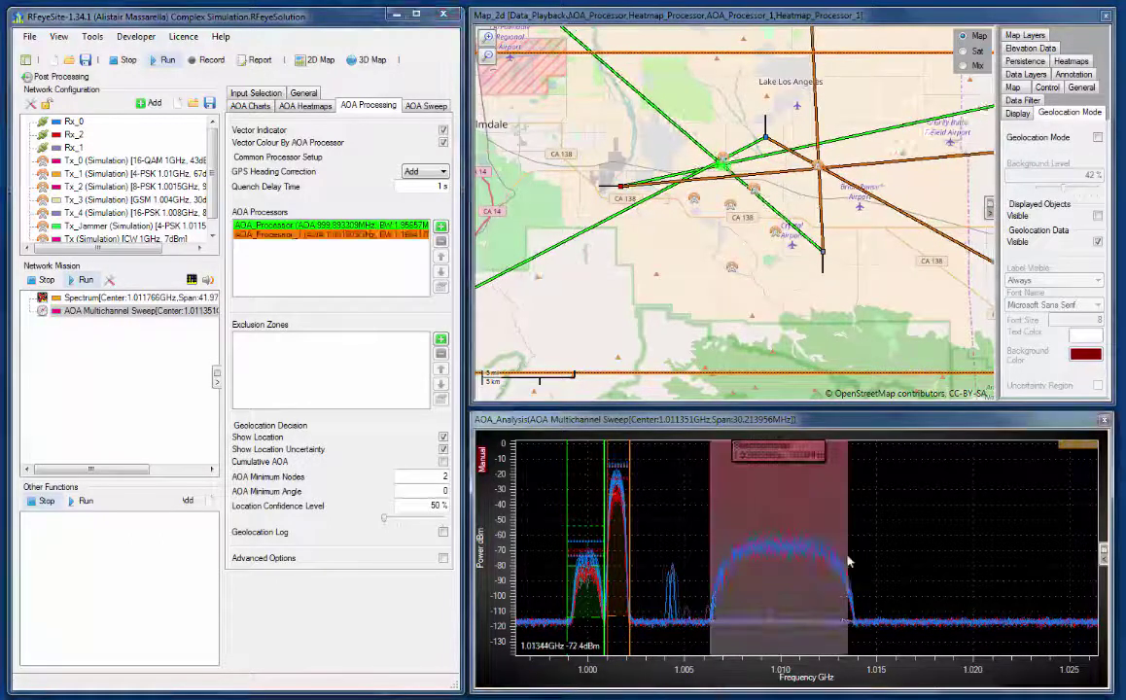
{"action": "right_click", "coordinate": [824, 560]}
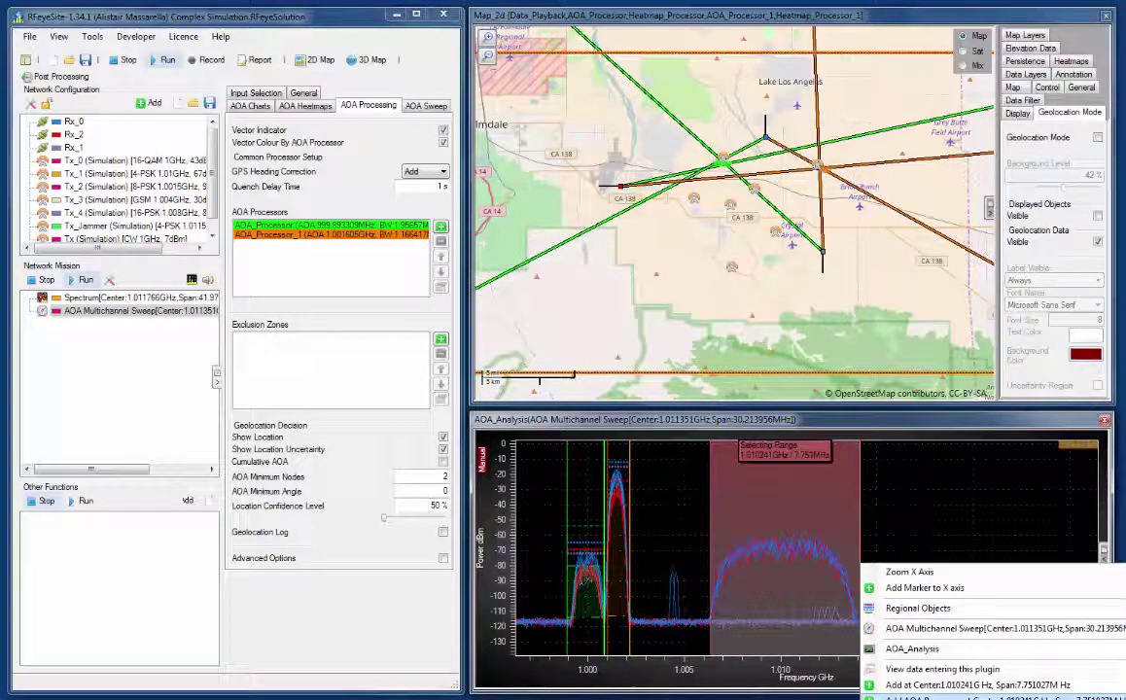
{"action": "left_click", "coordinate": [933, 696]}
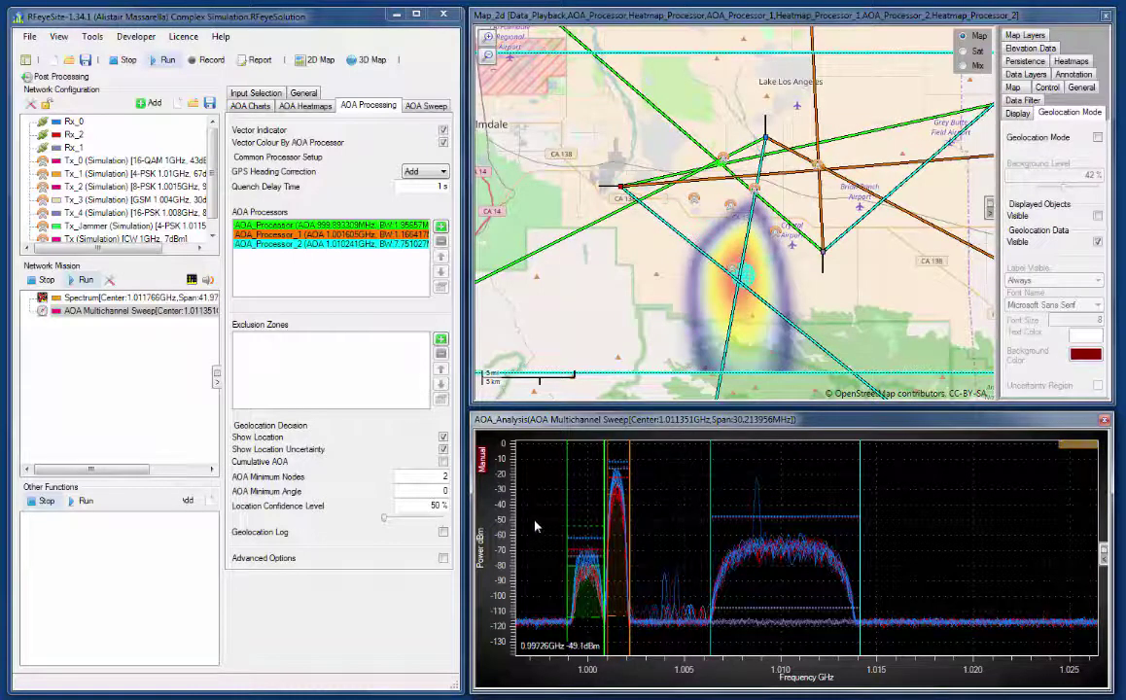
- Enable the third AOA processor's squelch above threshold at a level of -43 dBm
{"action": "left_click", "coordinate": [385, 244]}
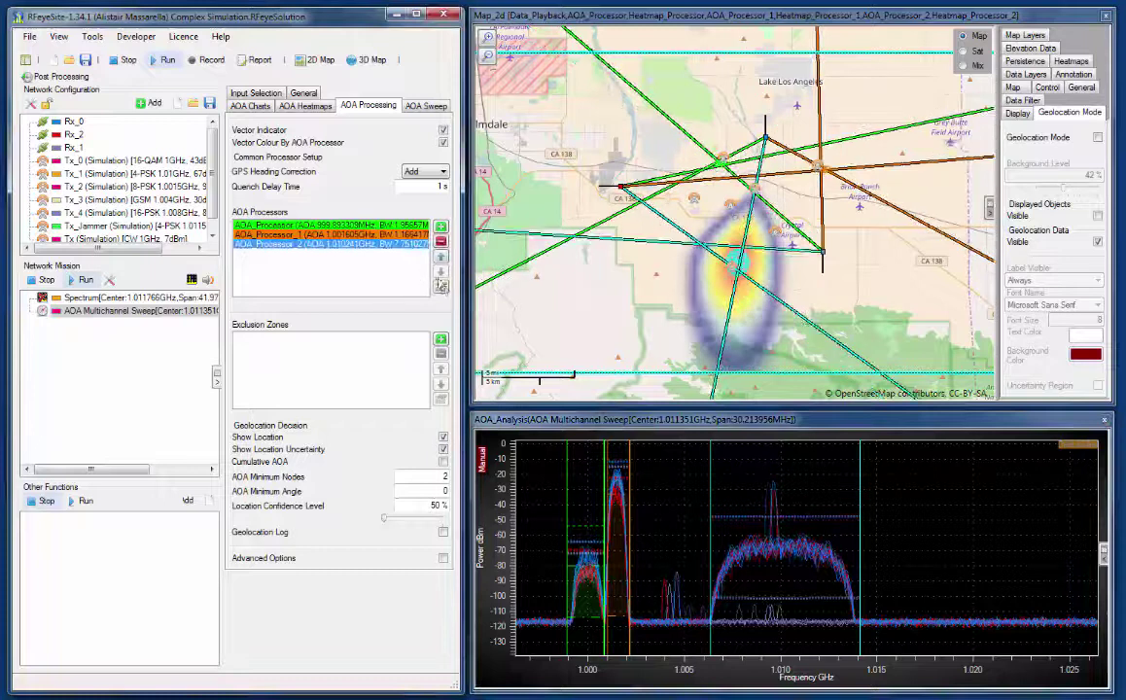
{"action": "left_click", "coordinate": [441, 288]}
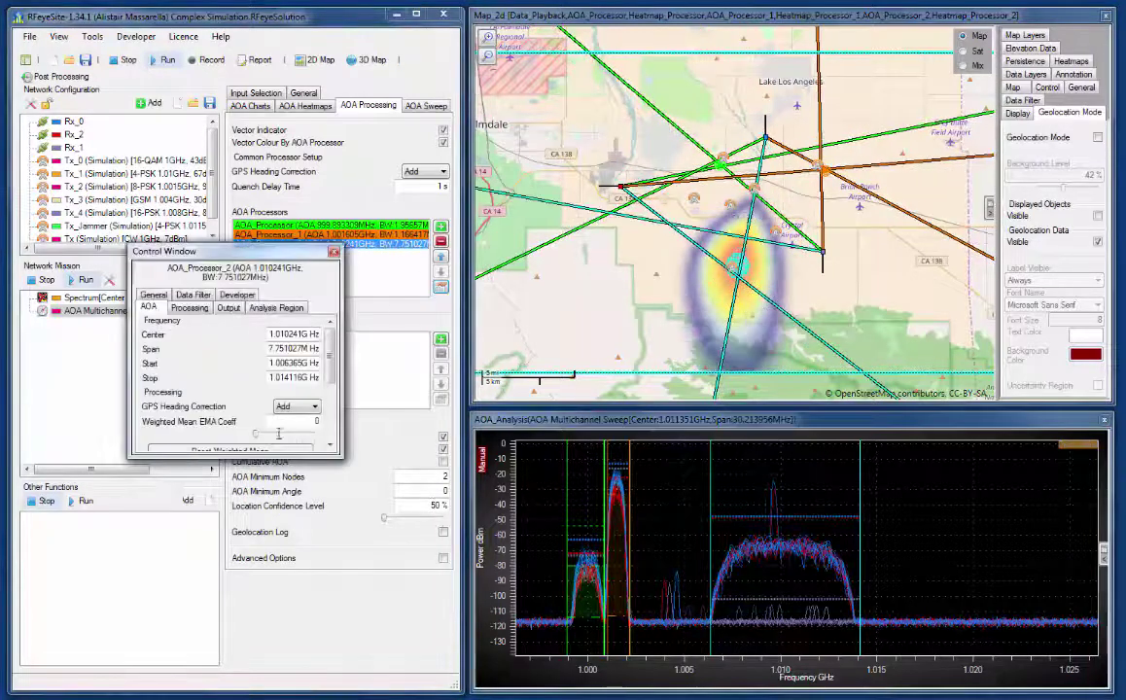
{"action": "left_click_drag", "start_coordinate": [279, 457], "coordinate": [258, 692]}
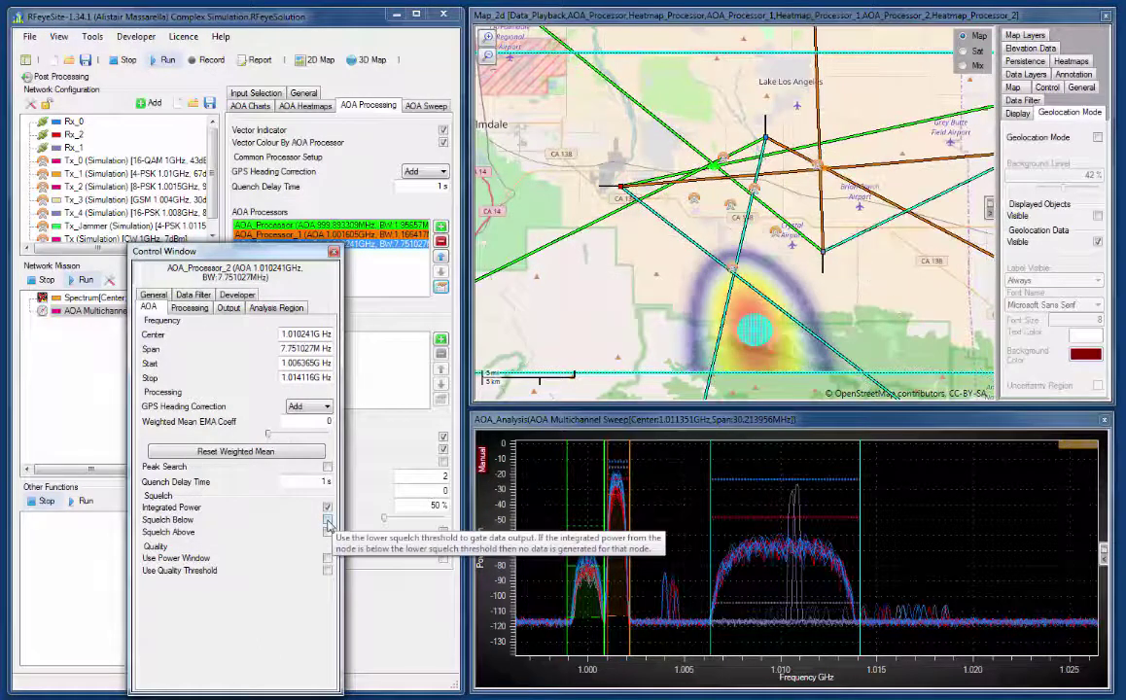
{"action": "left_click", "coordinate": [328, 532]}
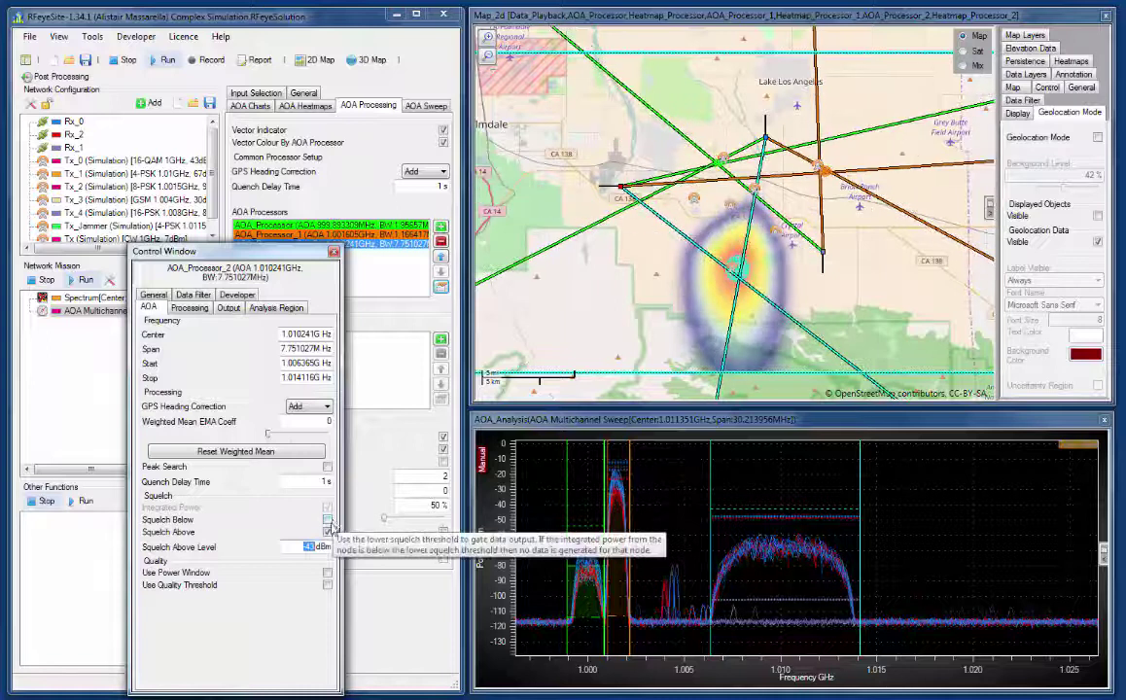
- Enable the third AOA processor's -107 to -66 dBm signal power window and 20% quality threshold, and set its weighted mean EMA coefficient to 0.86
{"action": "left_click", "coordinate": [327, 573]}
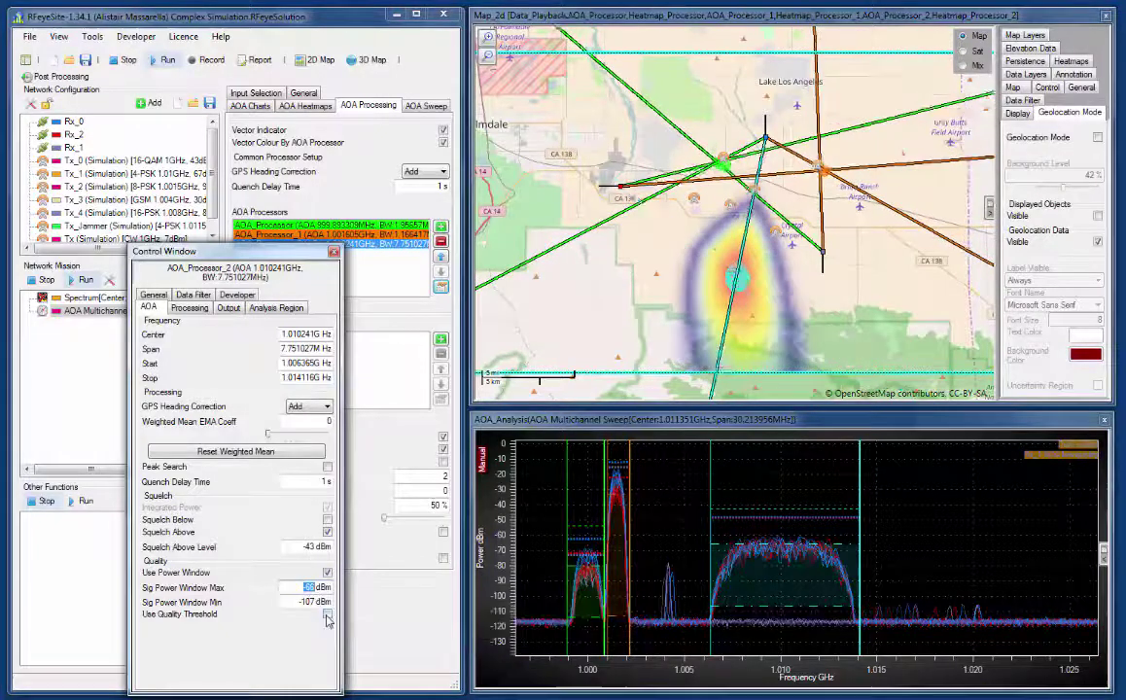
{"action": "left_click", "coordinate": [327, 616]}
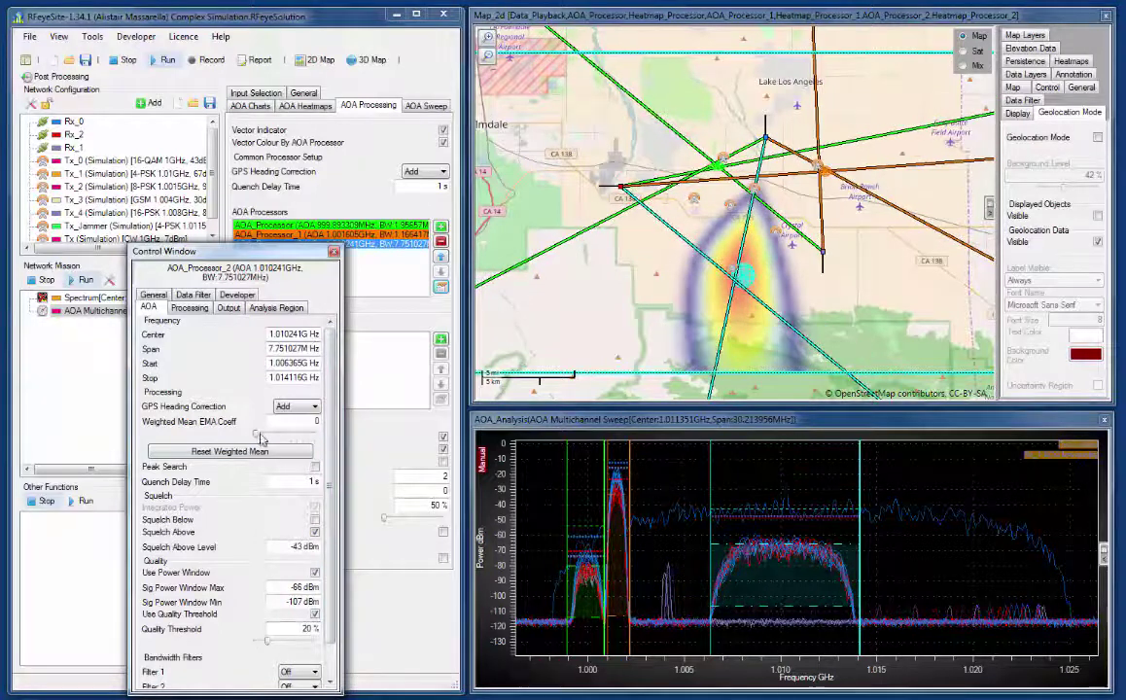
{"action": "left_click_drag", "start_coordinate": [257, 437], "coordinate": [287, 441]}
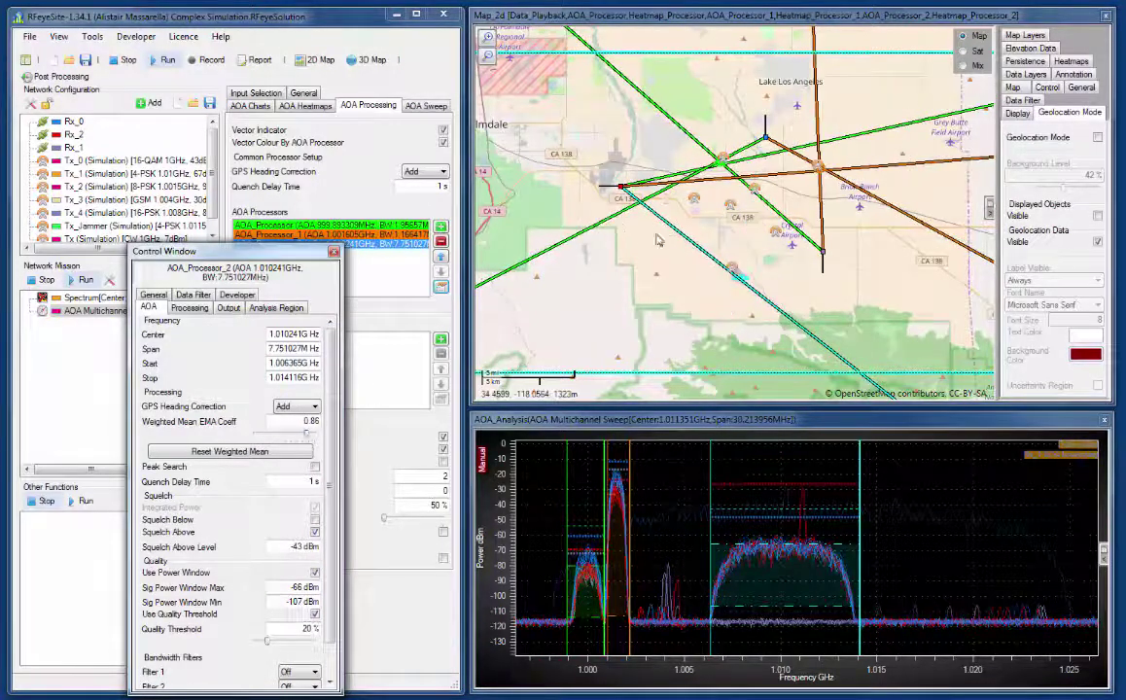
{"action": "left_click", "coordinate": [334, 253]}
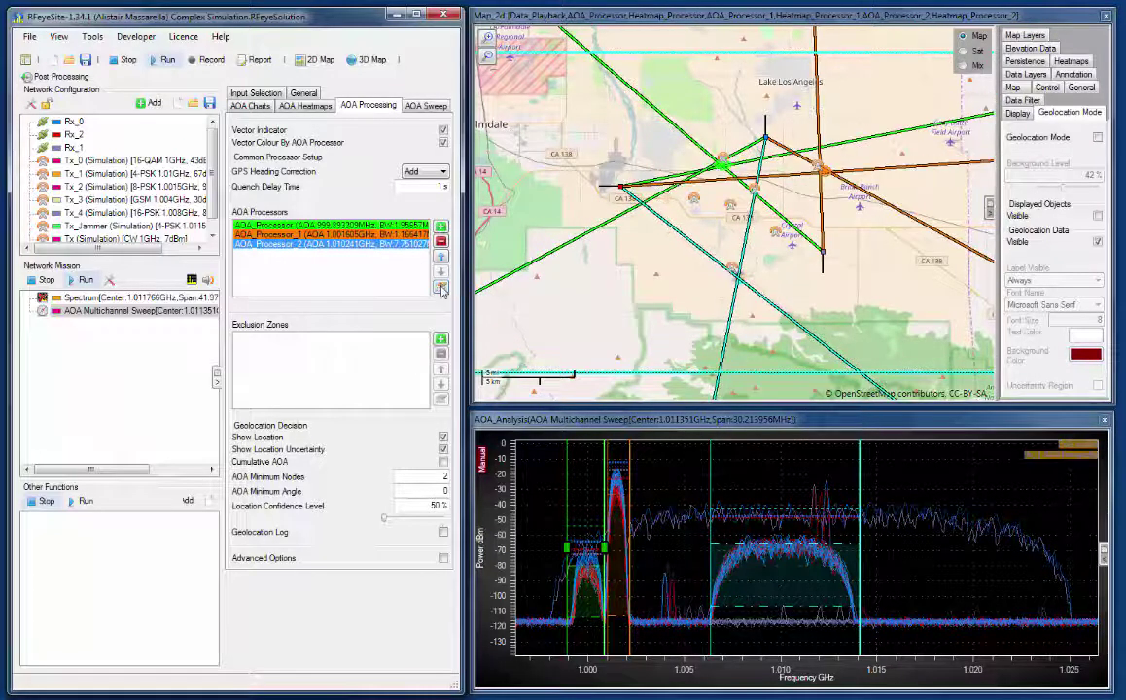
- Review the third AOA processor's settings, including its quench delay time
{"action": "left_click", "coordinate": [441, 287]}
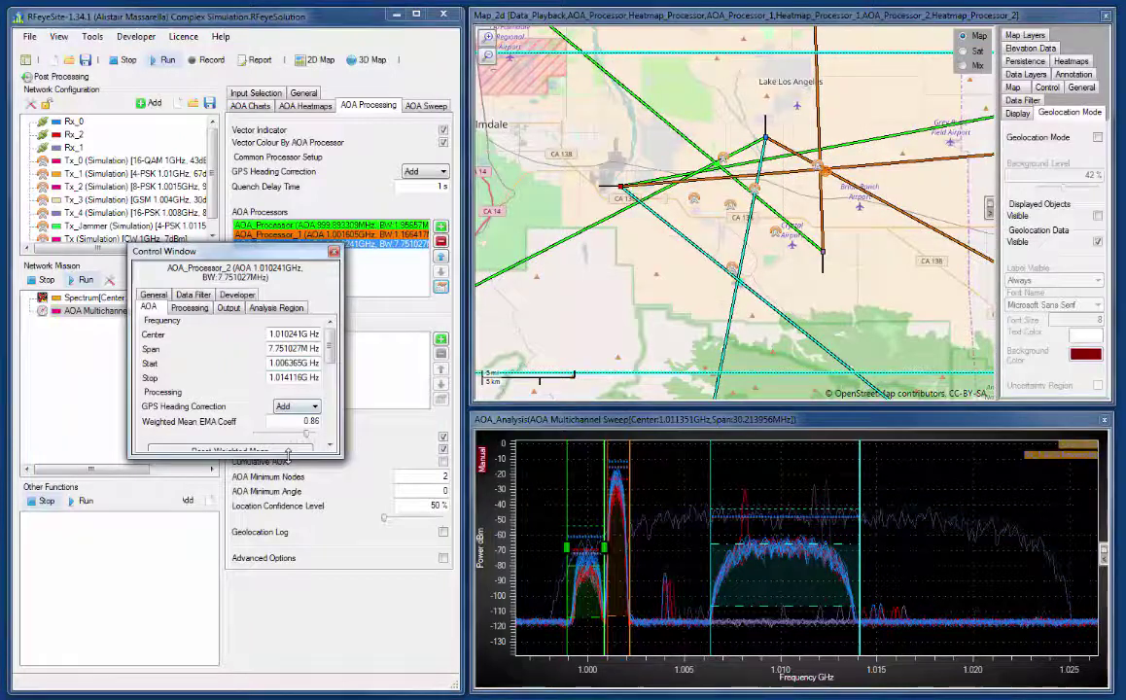
{"action": "left_click_drag", "start_coordinate": [288, 454], "coordinate": [288, 696]}
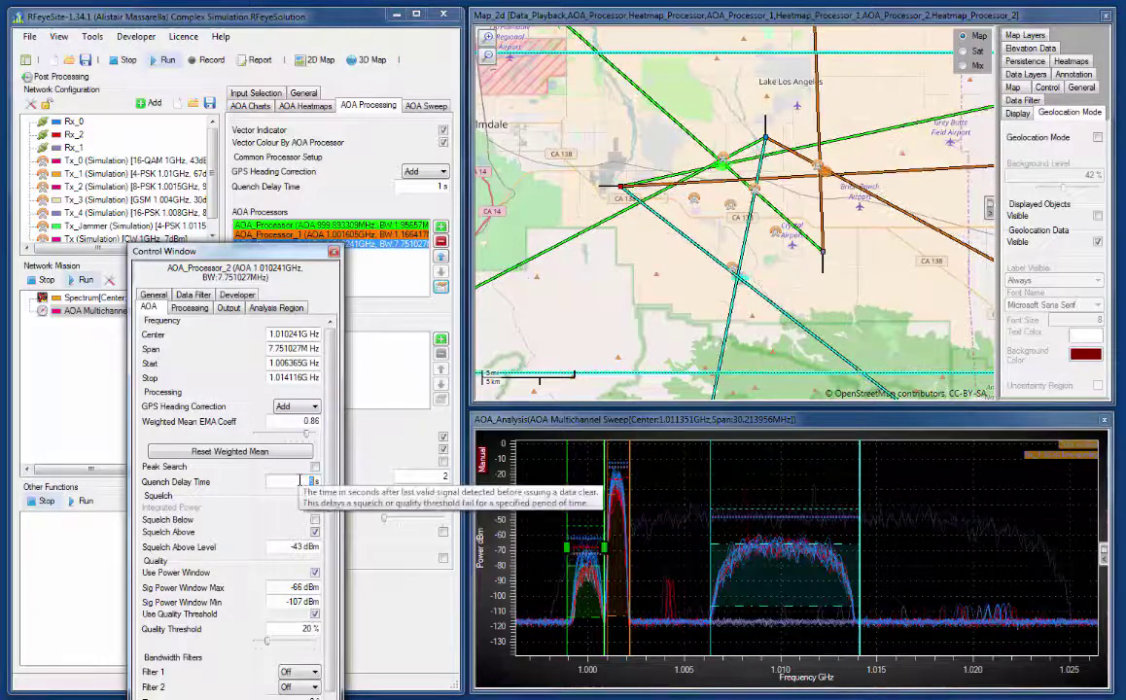
{"action": "left_click", "coordinate": [333, 252]}
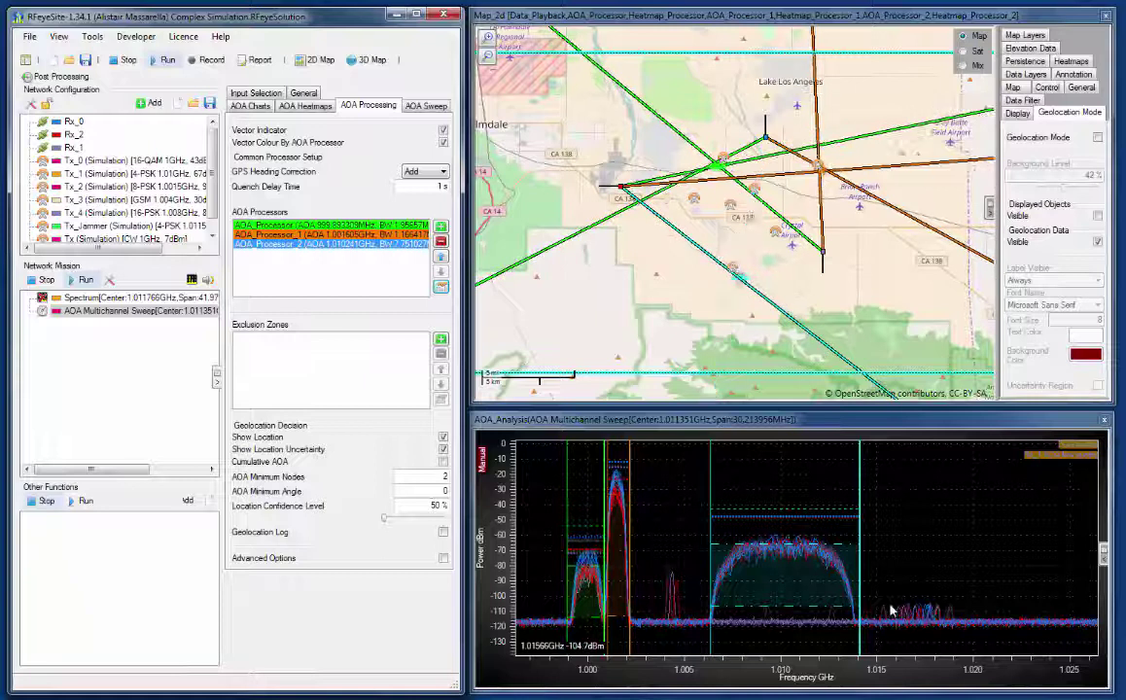
- Turn on the map's Geolocation Mode, and enable the AOA processing's Advanced Options with a location confidence level of 67%
{"action": "left_click", "coordinate": [1097, 139]}
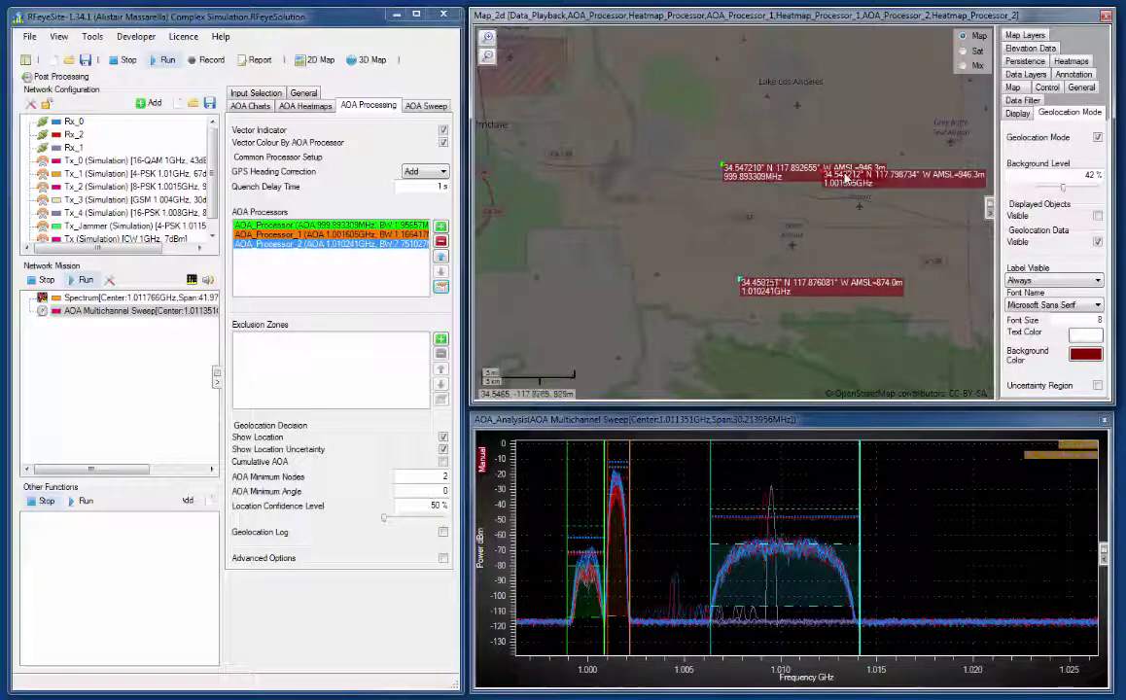
{"action": "left_click", "coordinate": [442, 560]}
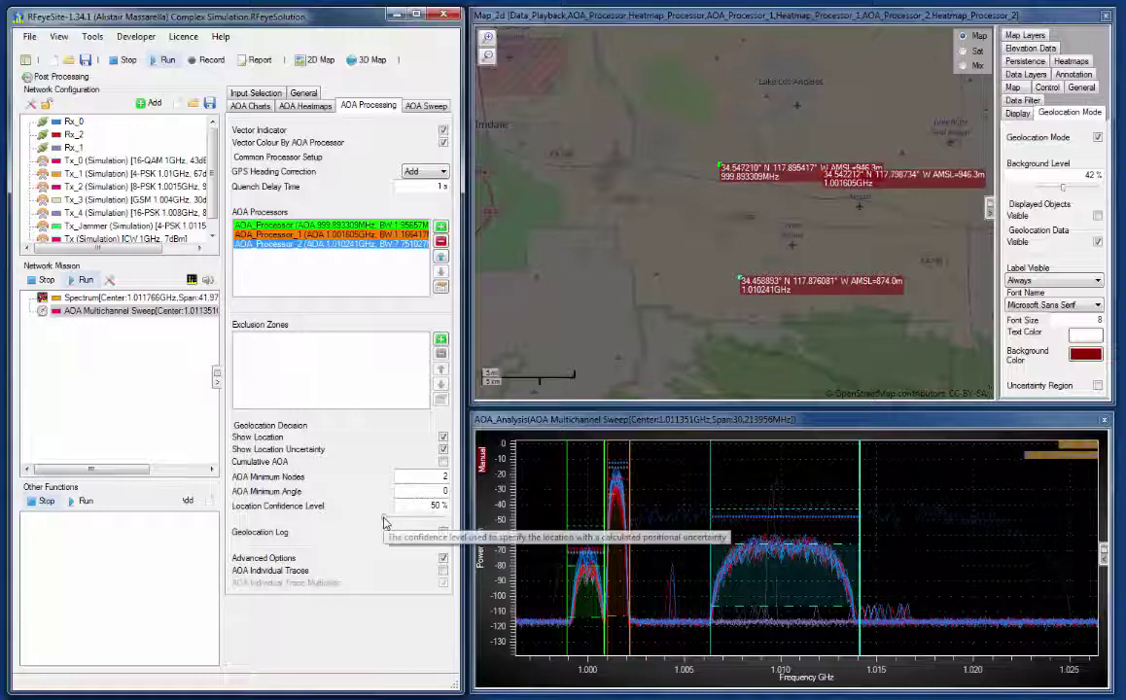
{"action": "left_click_drag", "start_coordinate": [384, 518], "coordinate": [407, 520]}
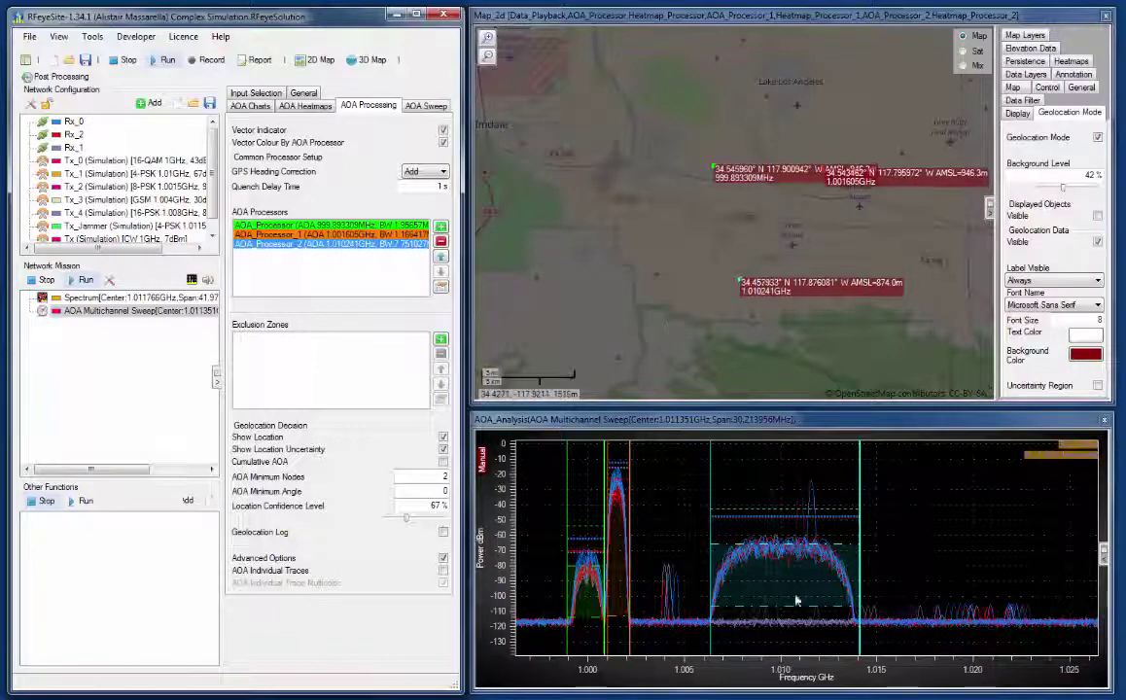
{"action": "key", "text": "F9"}
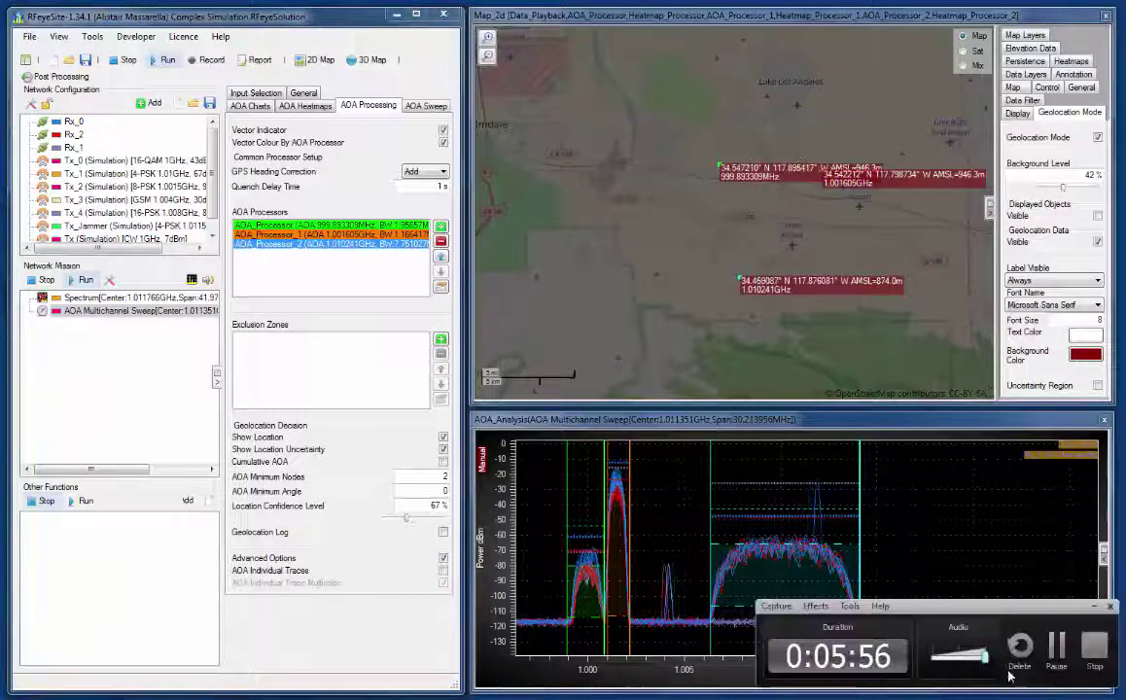